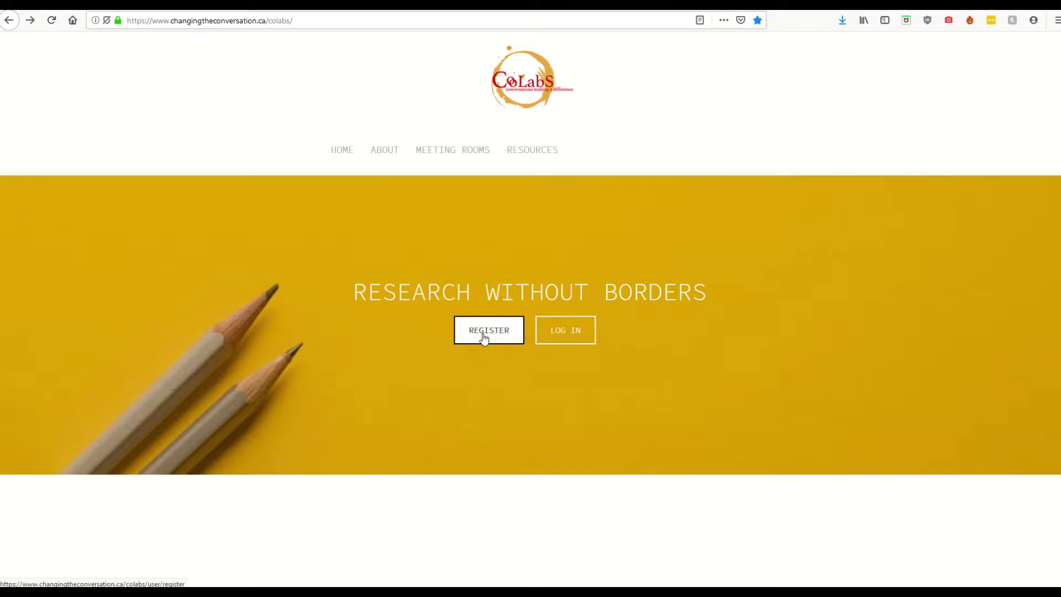
View the account registration form, and log in to the CoLabS site with the existing account.
click(484, 338)
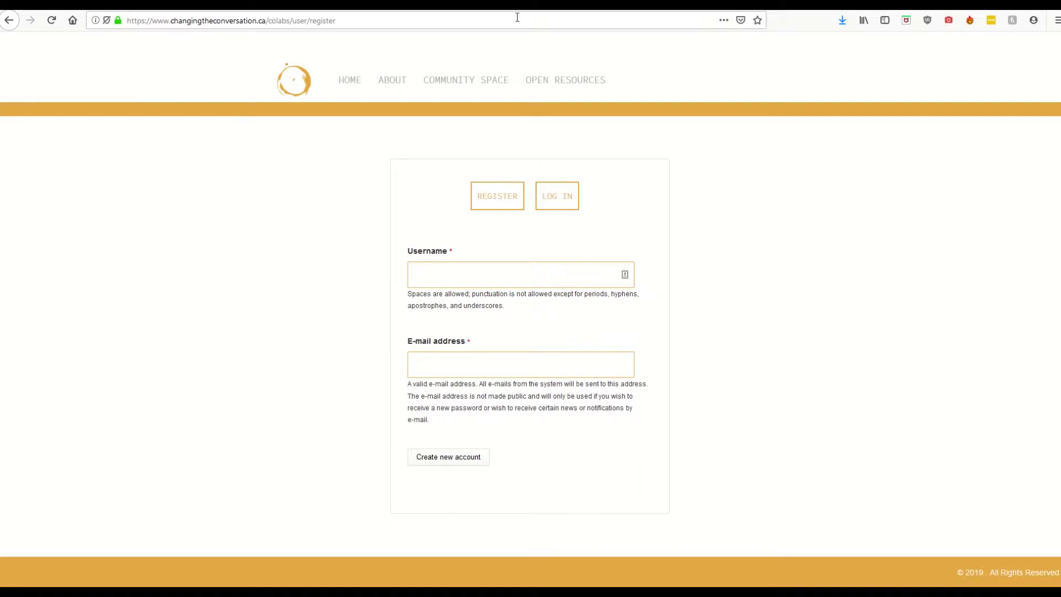
key(alt+Left)
click(581, 342)
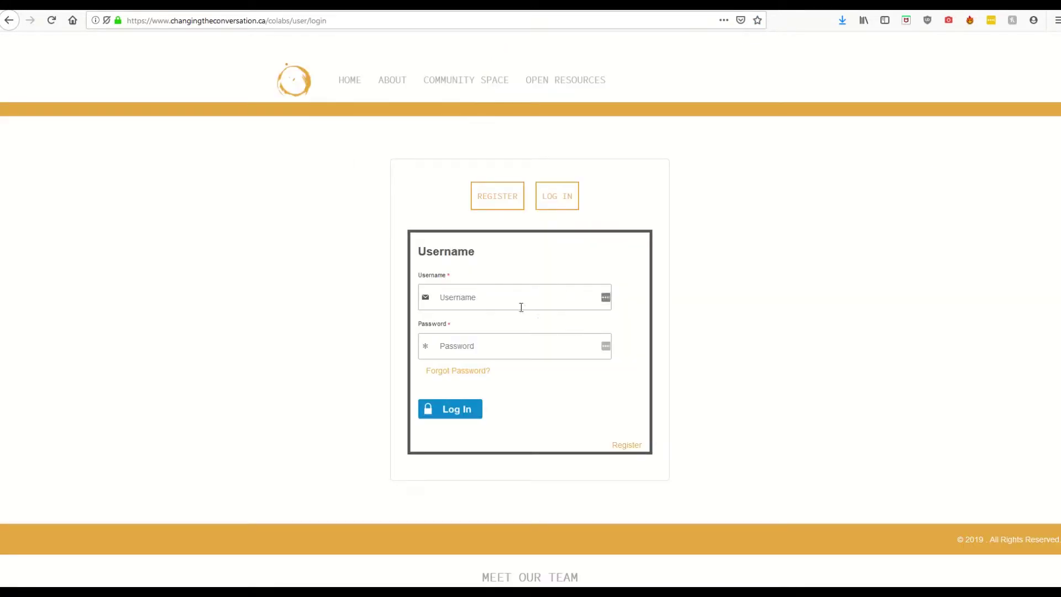
click(463, 409)
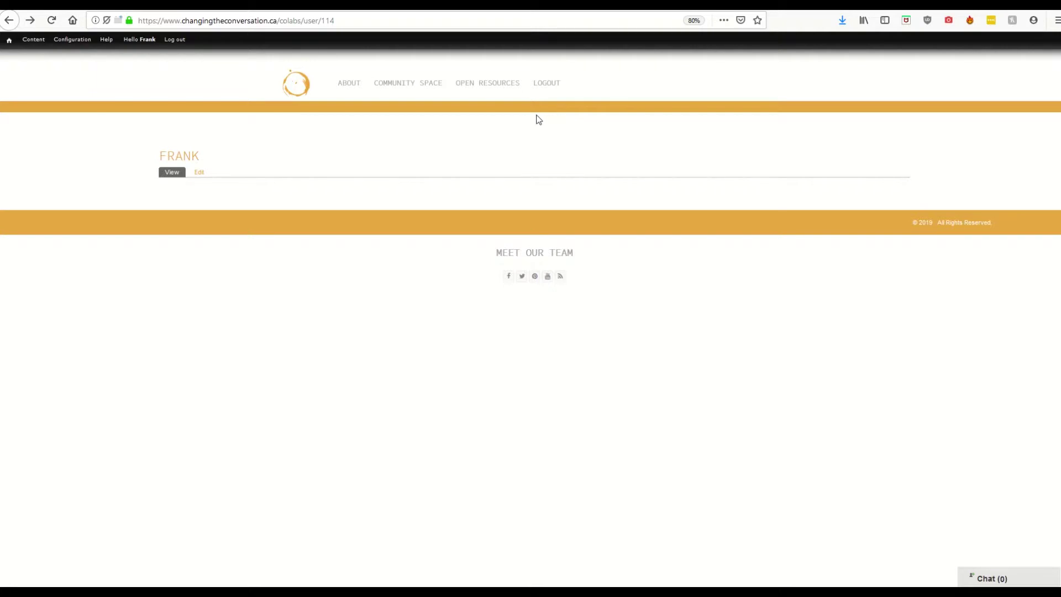
Look through the About page, the What Is a Collaboratory explanation and the Meet Our Team page.
click(348, 84)
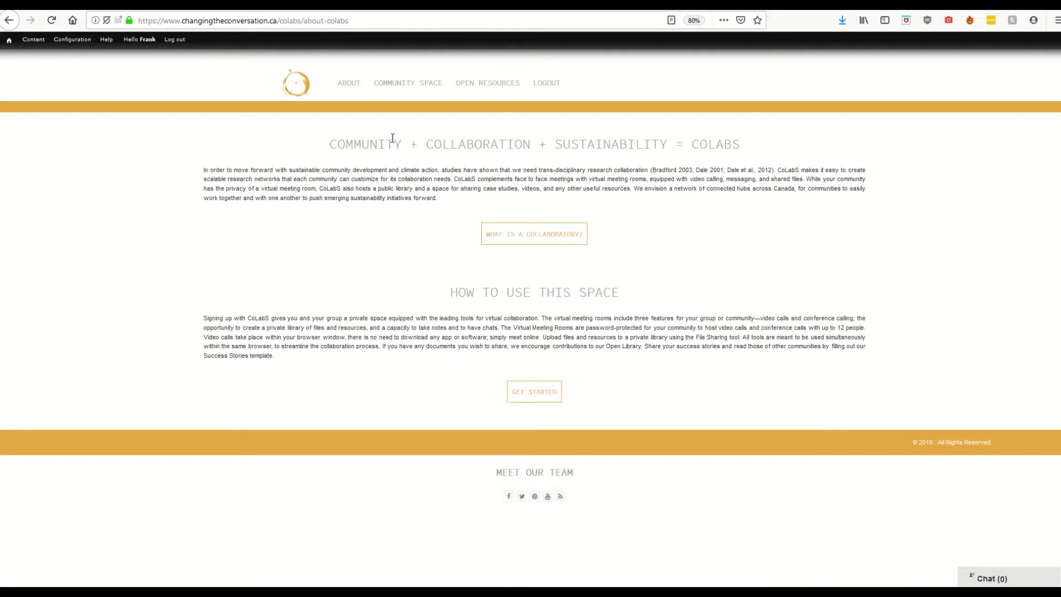
mouse_move(398, 87)
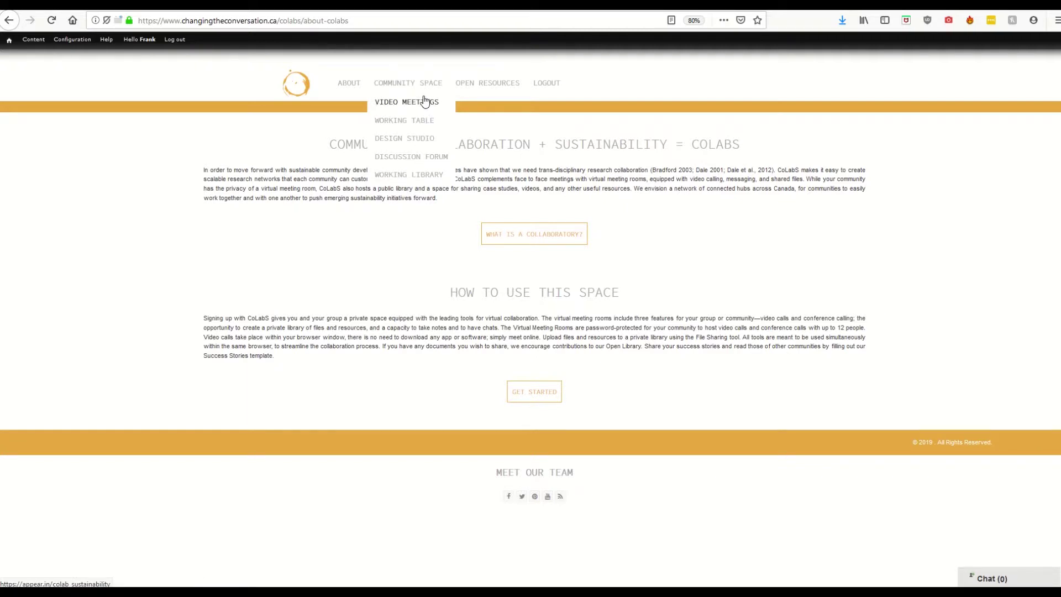
mouse_move(469, 87)
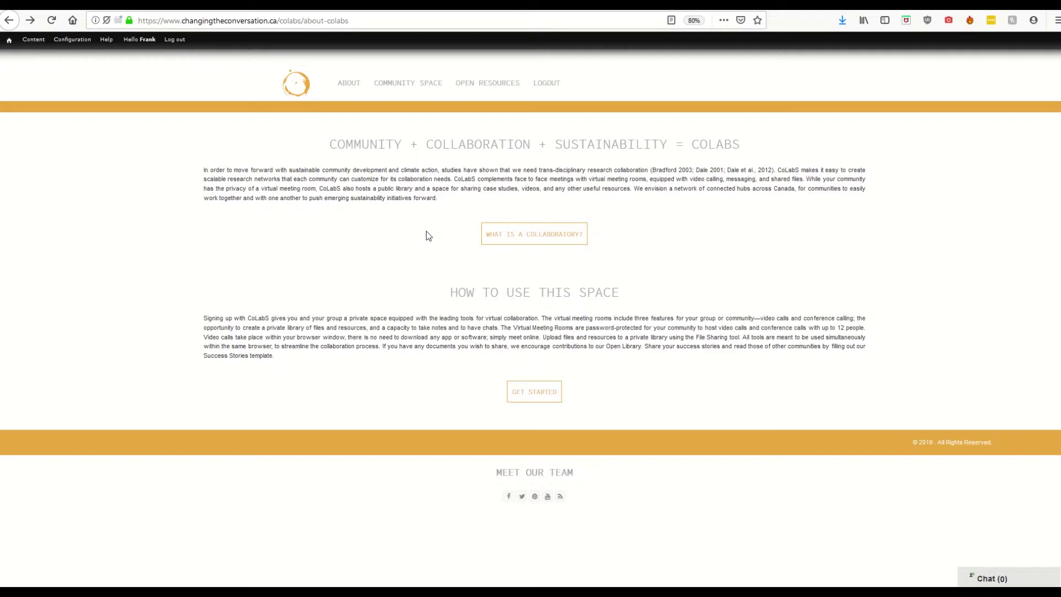
click(491, 235)
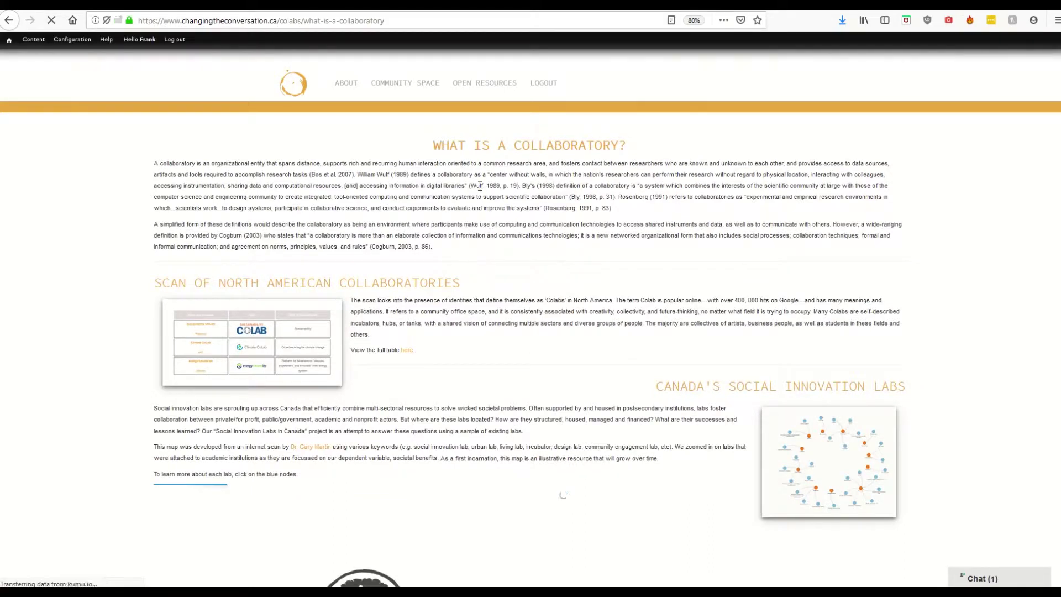
click(350, 88)
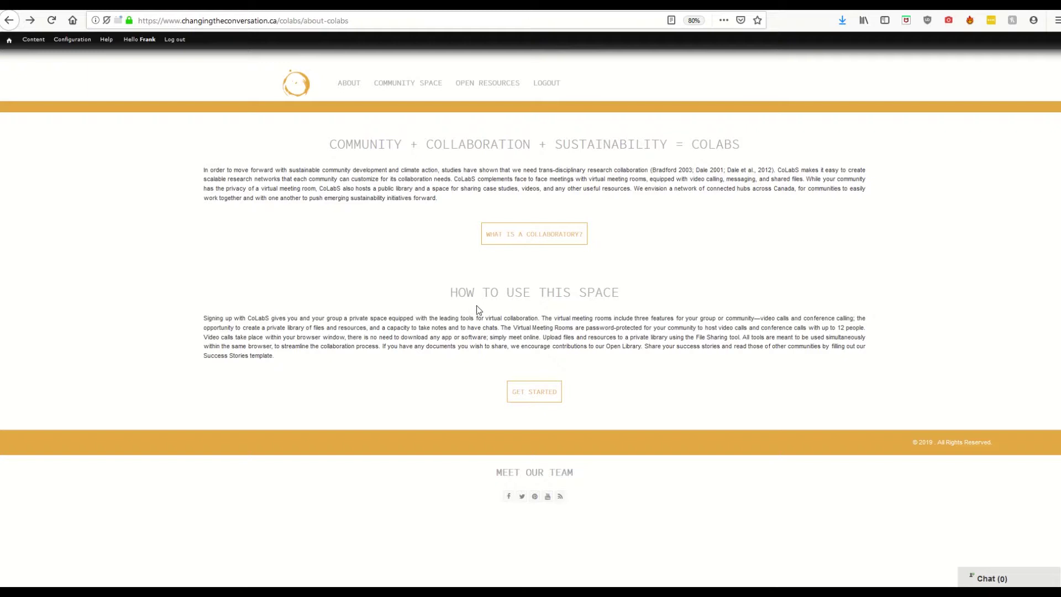
click(504, 475)
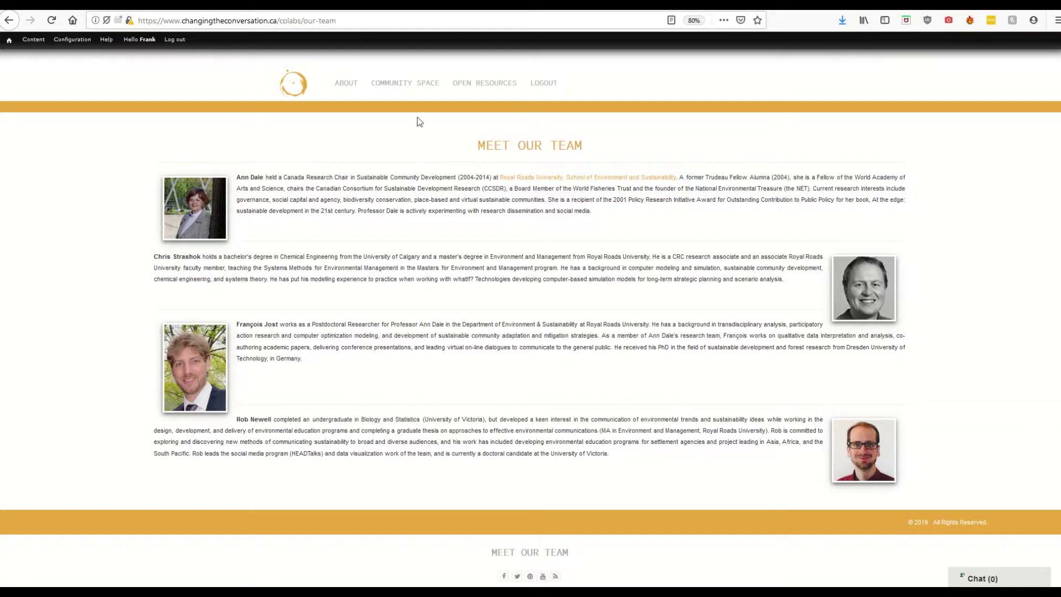
Join the colab_sustainability video meeting from the Community Space with camera and microphone allowed, and open its chat.
click(419, 94)
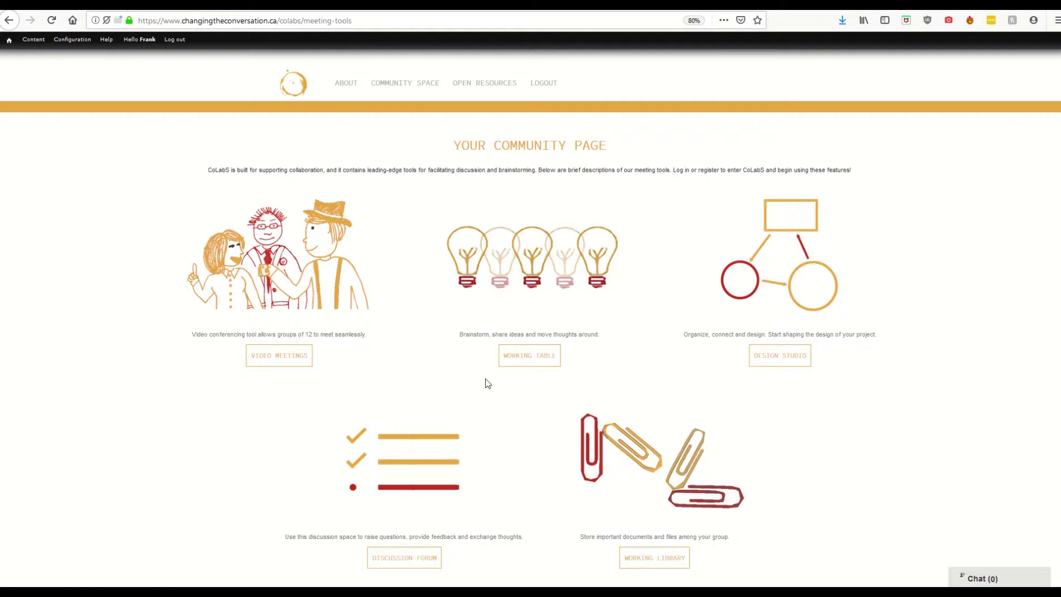
click(308, 364)
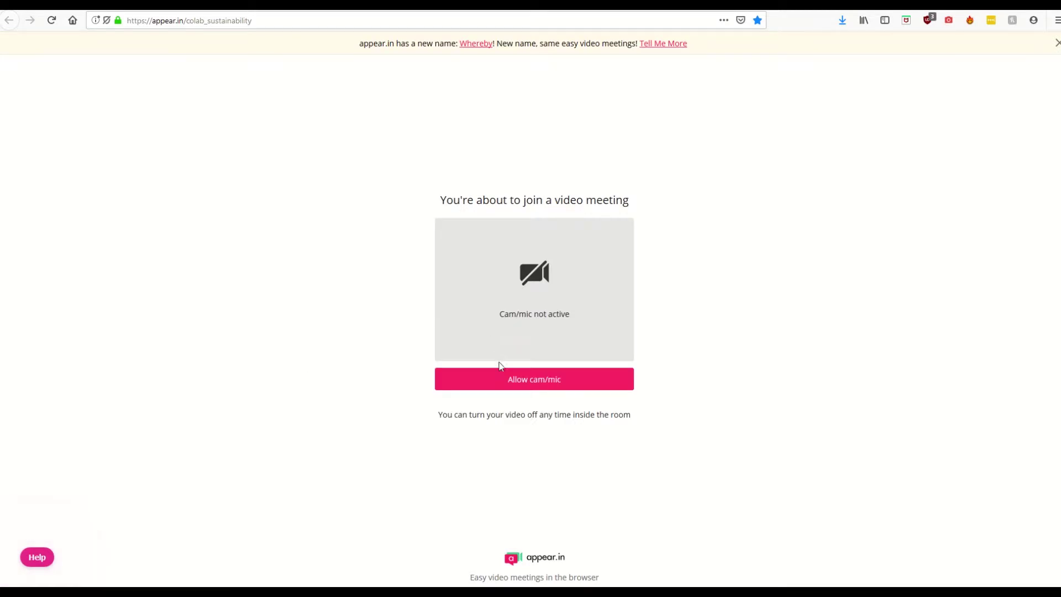
click(498, 382)
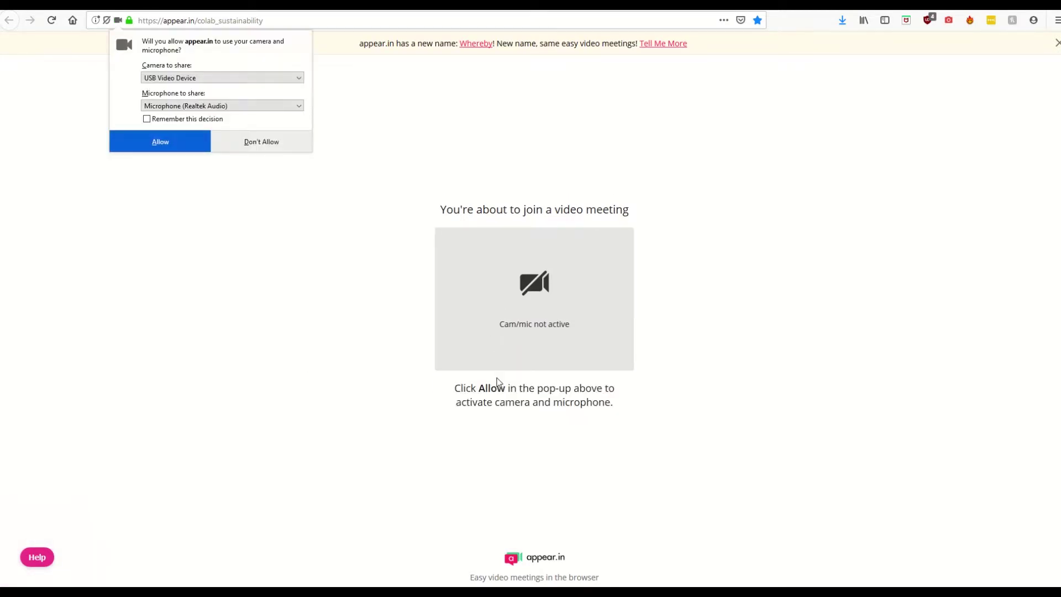
click(186, 145)
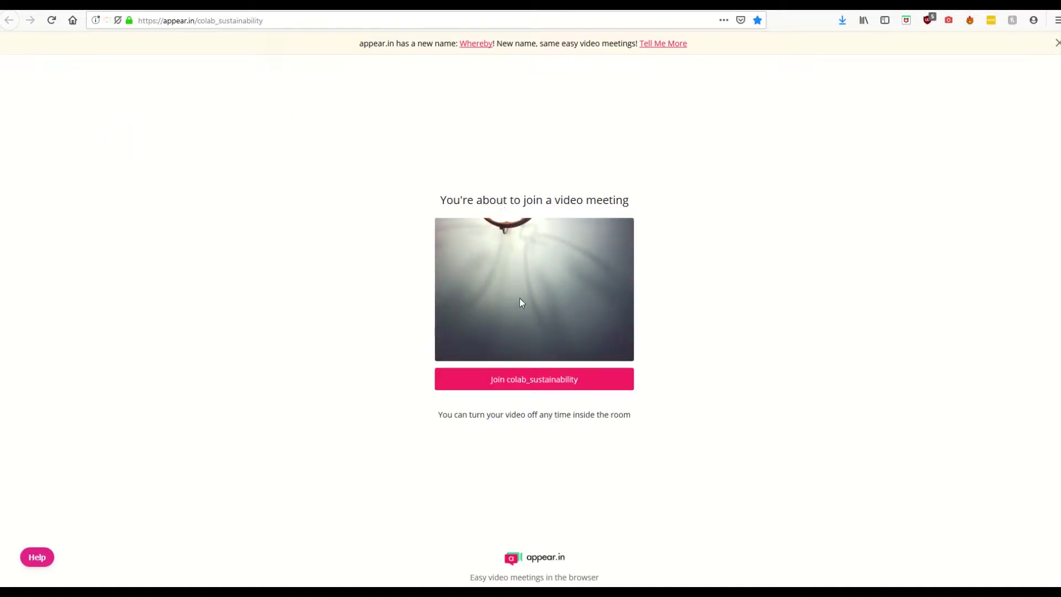
click(513, 381)
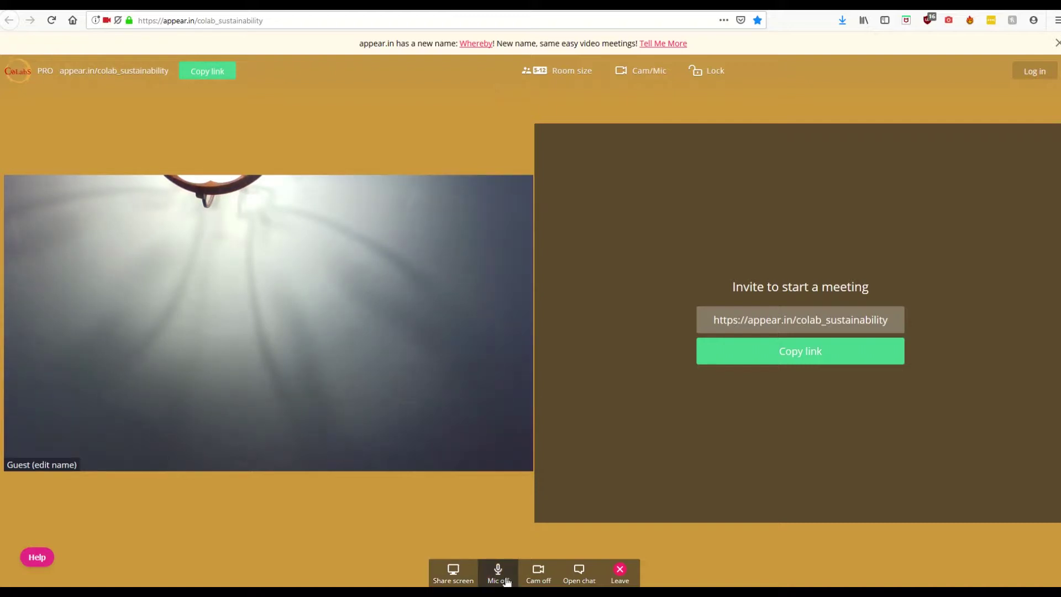
click(577, 578)
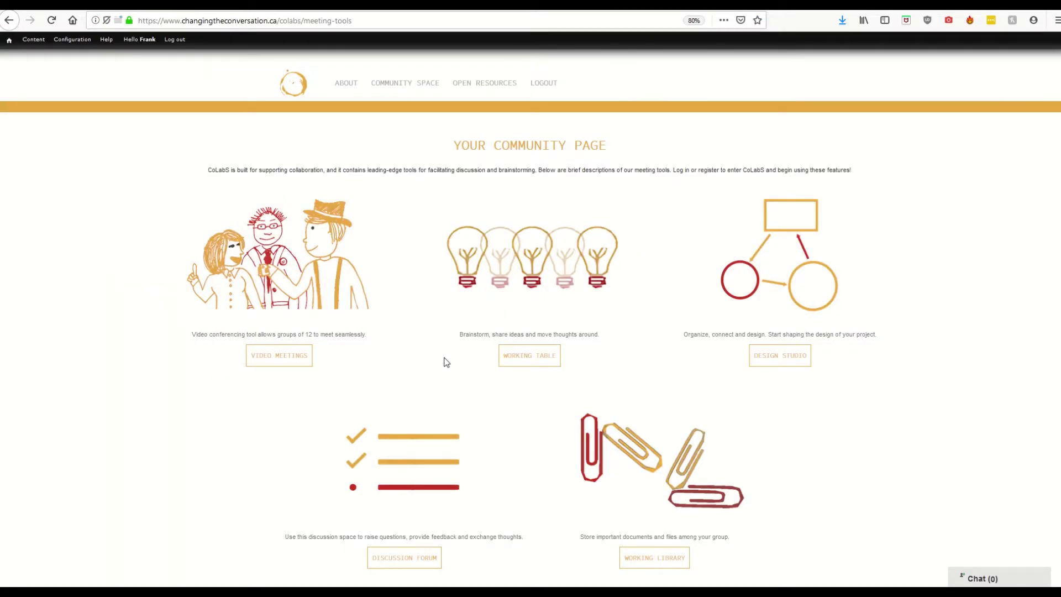
Open the Working Table from the community page and examine the attachment options of a new blank post.
click(504, 367)
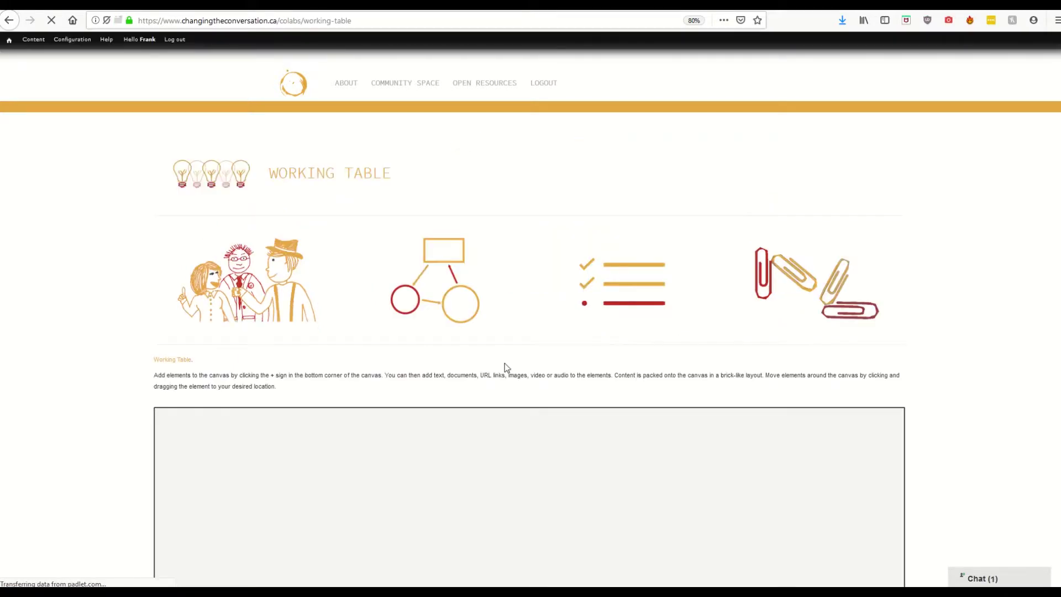
scroll(530, 319, down, 5)
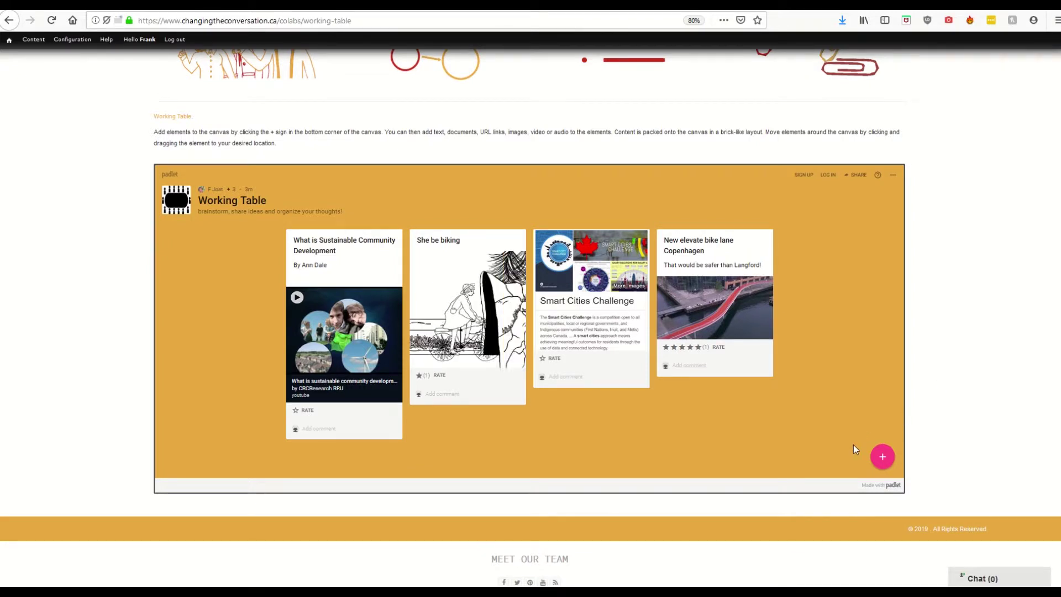
click(881, 469)
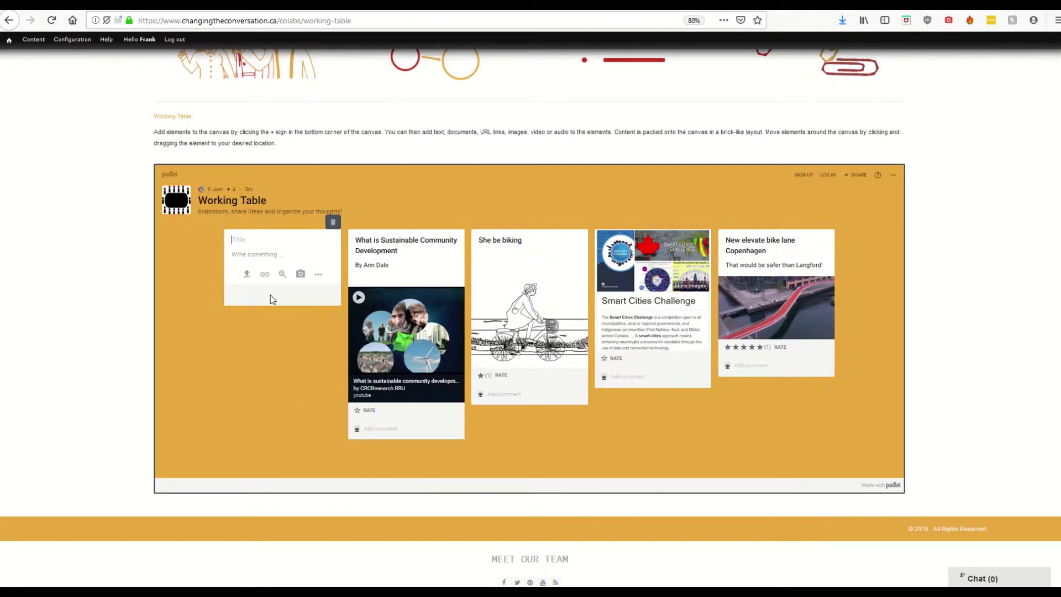
click(319, 274)
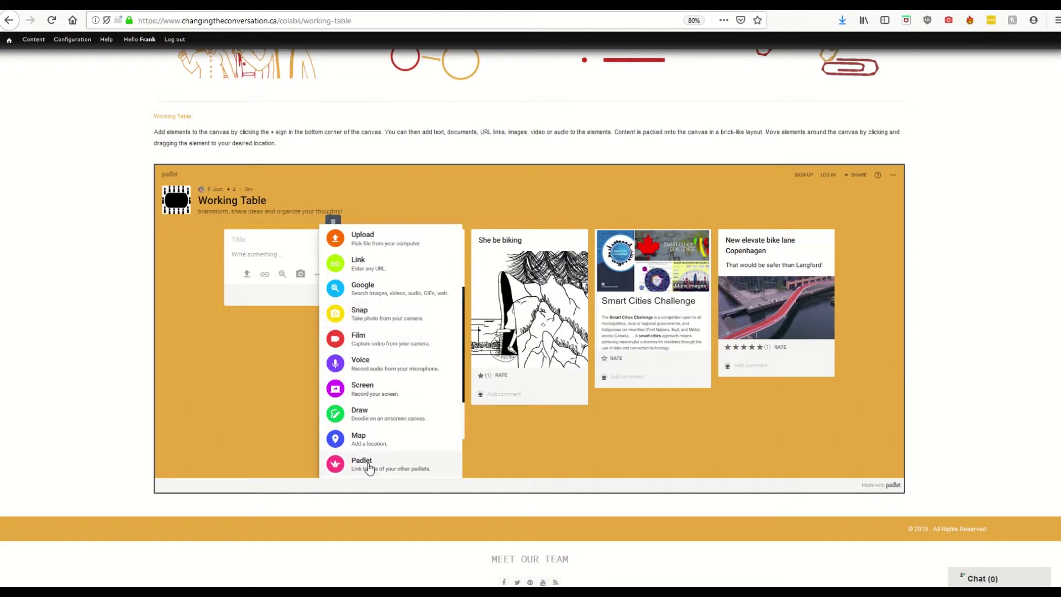
click(270, 435)
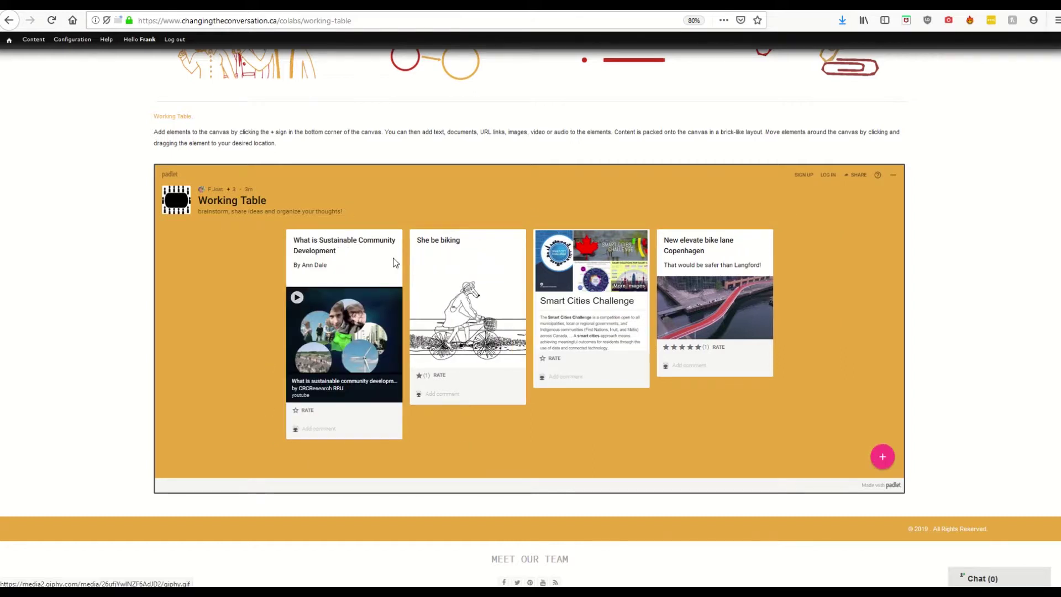
Move the "What is Sustainable Community Development" post to second place on the Working Table and rate it one star.
drag(391, 261, 482, 320)
click(446, 427)
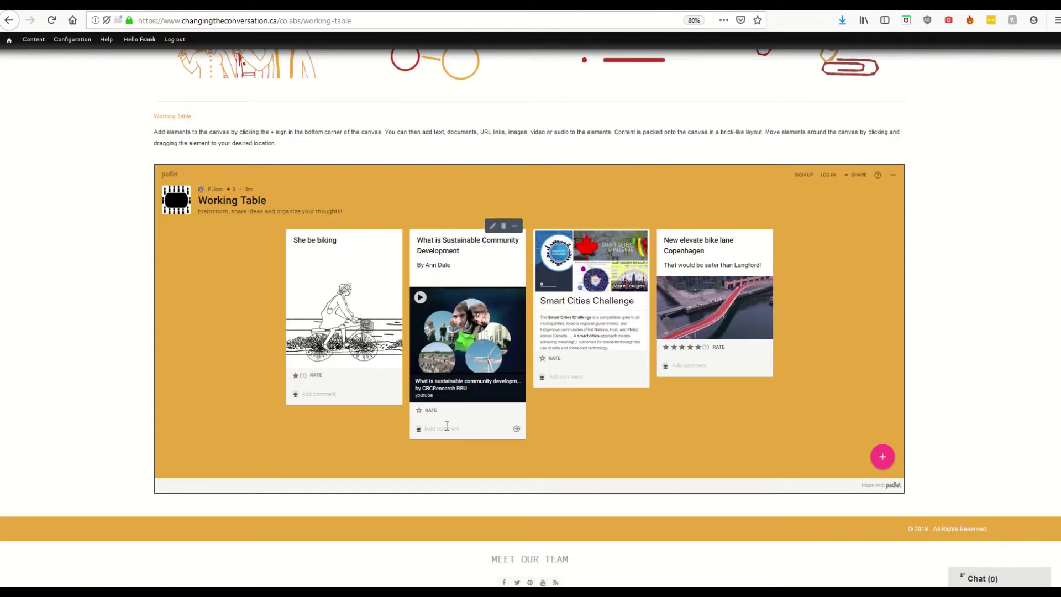
click(420, 410)
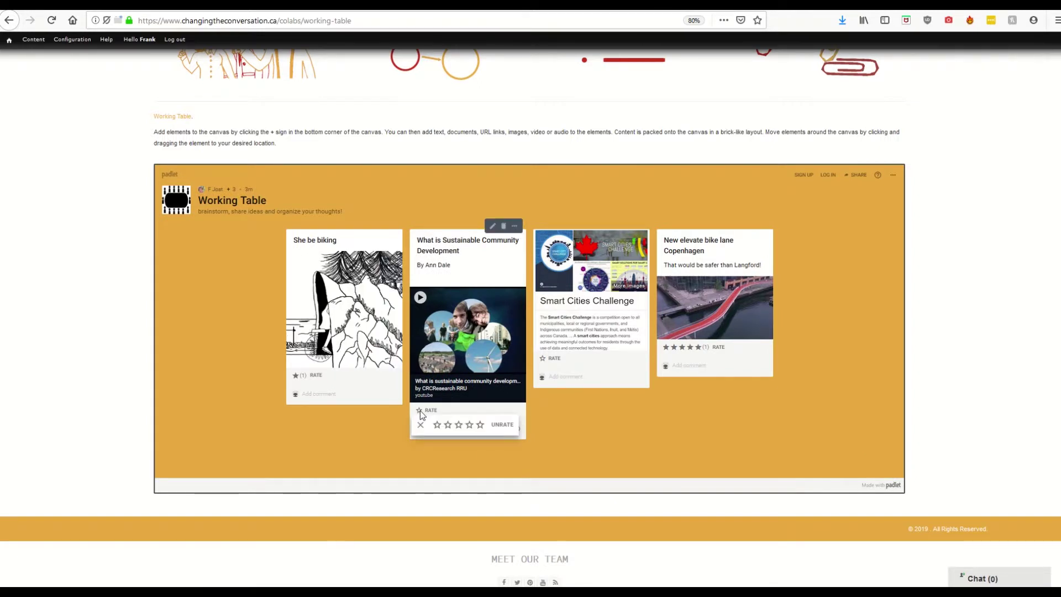
click(437, 425)
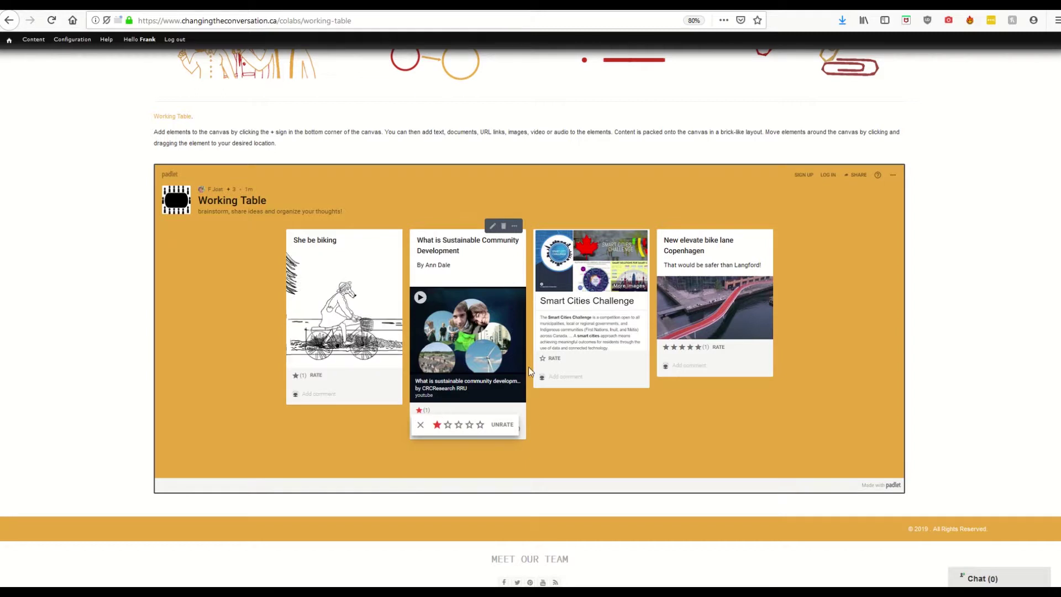
click(552, 437)
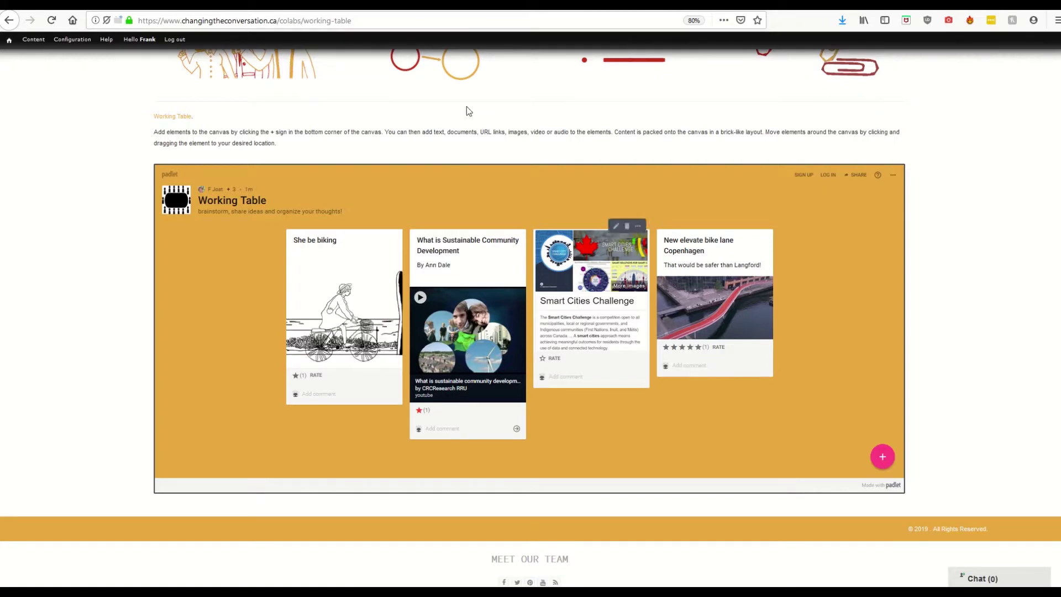
Open the Design Studio and shift the yellow Test post slightly on its canvas.
scroll(665, 459, up, 2)
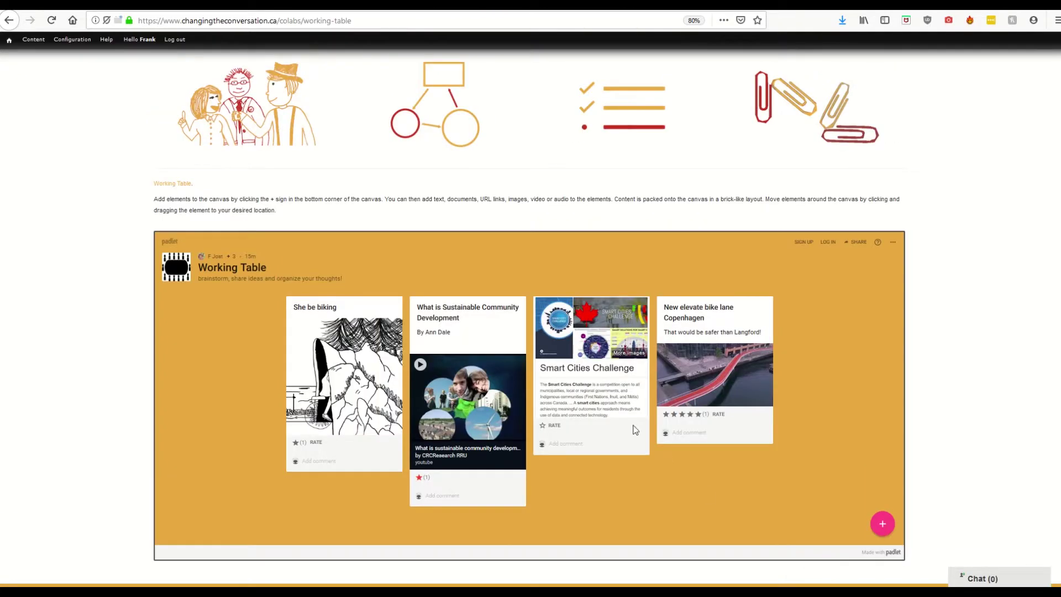
click(453, 142)
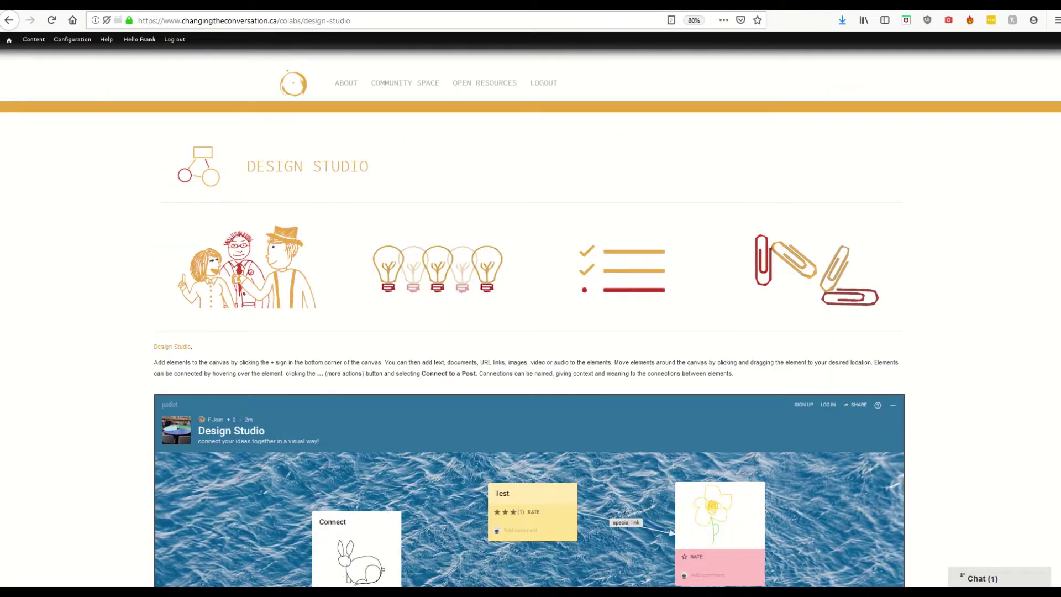
scroll(868, 454, down, 4)
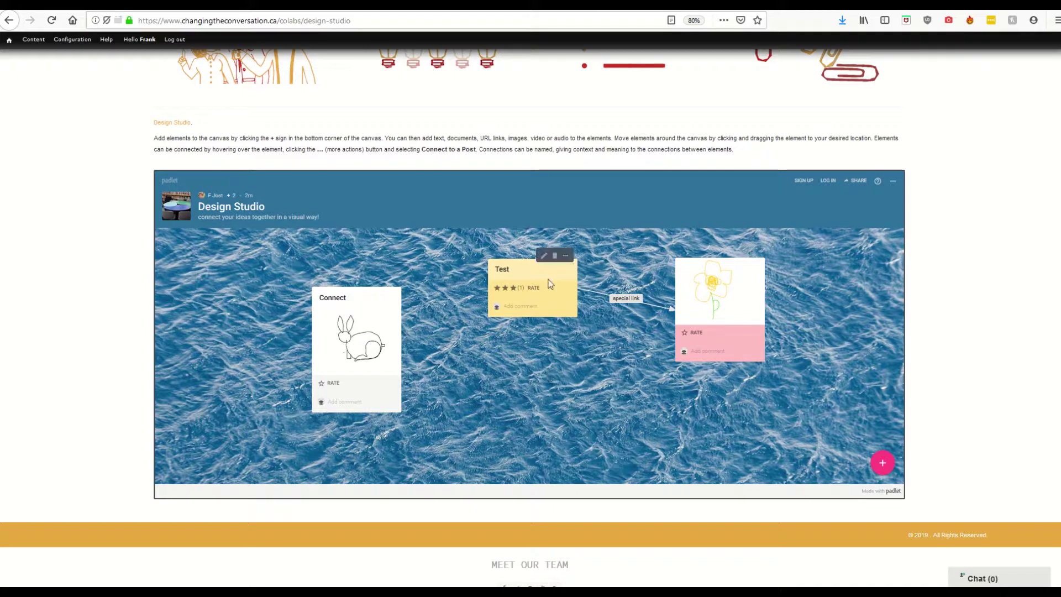
mouse_move(553, 268)
mouse_down()
mouse_move(547, 331)
mouse_move(537, 315)
mouse_move(547, 263)
mouse_up()
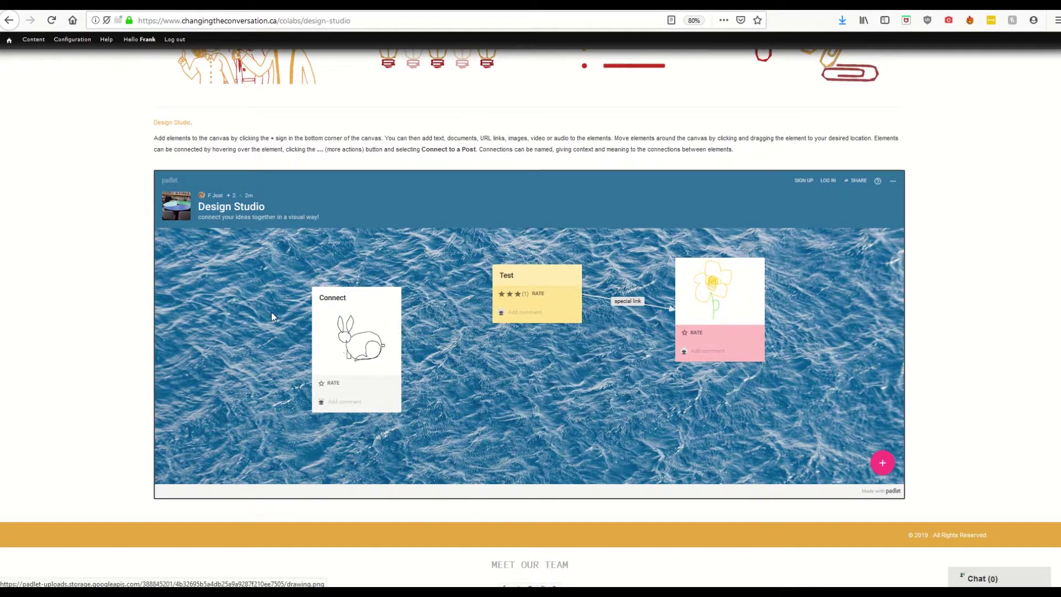
Try adding a blank post beside the Connect post in the Design Studio and view its attachment options.
click(883, 462)
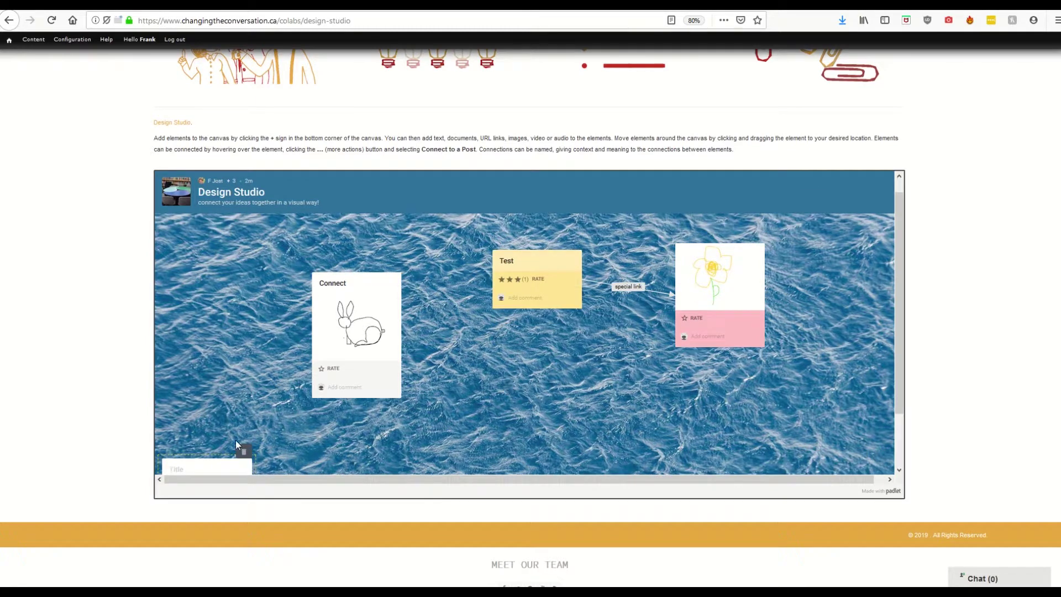
drag(222, 459, 222, 337)
click(245, 386)
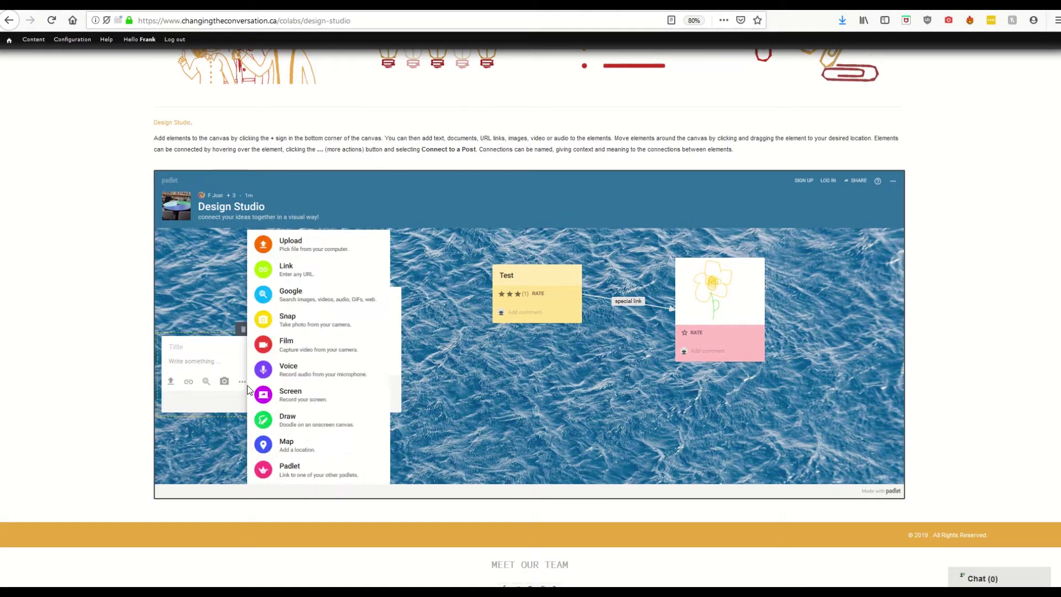
click(231, 429)
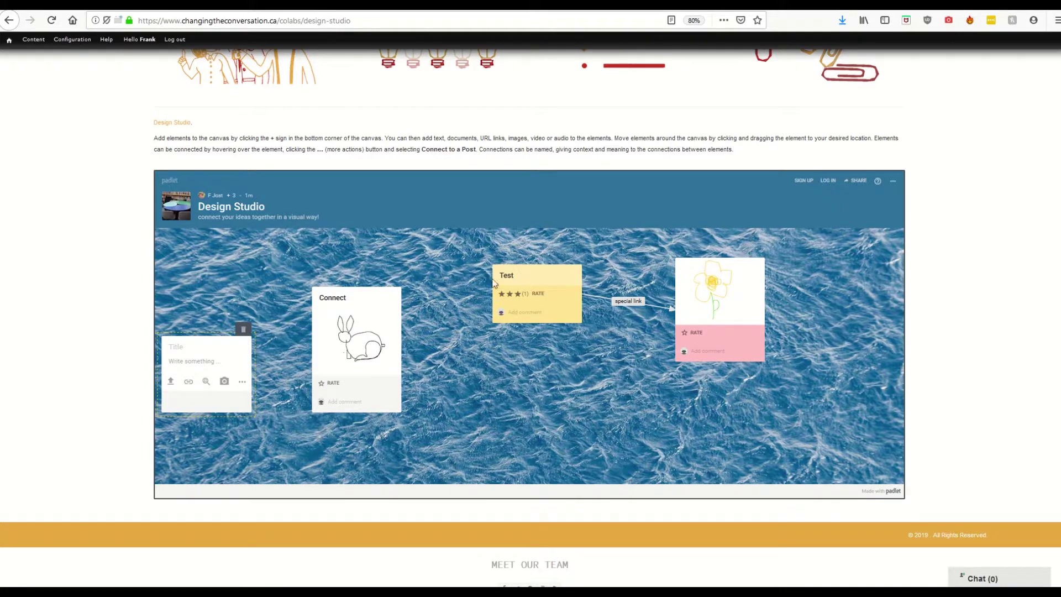
Connect the Test post to the Connect post with the label "Bunny connection" and shift the Connect post slightly upward.
mouse_move(542, 268)
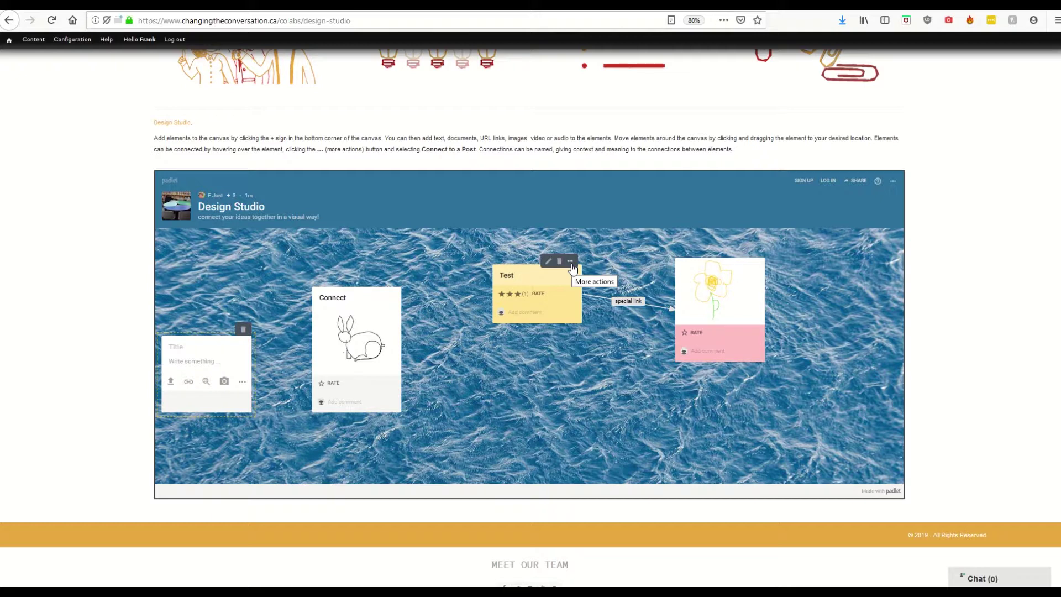
click(571, 262)
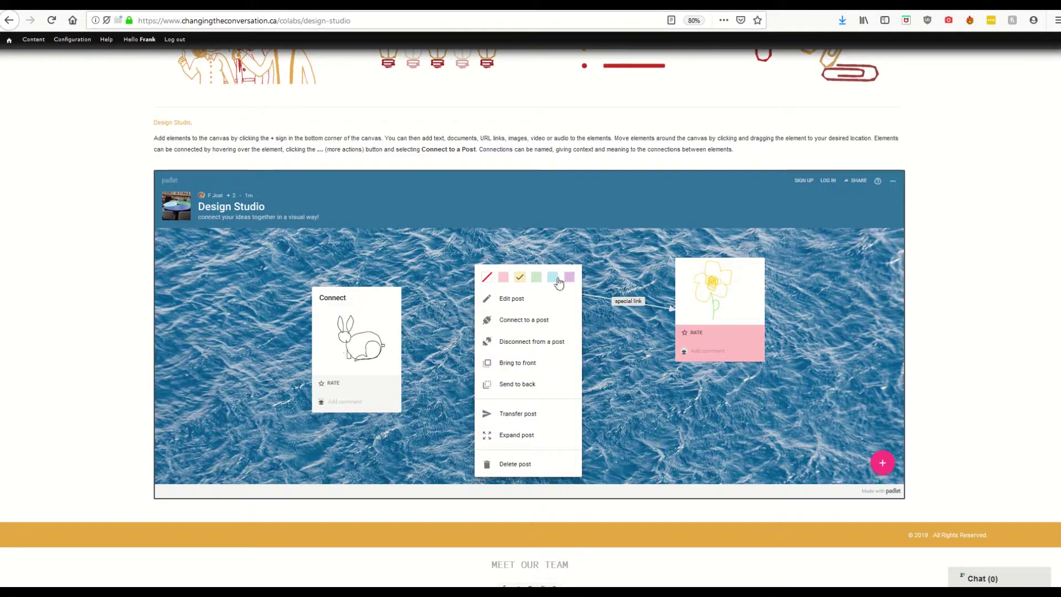
click(532, 323)
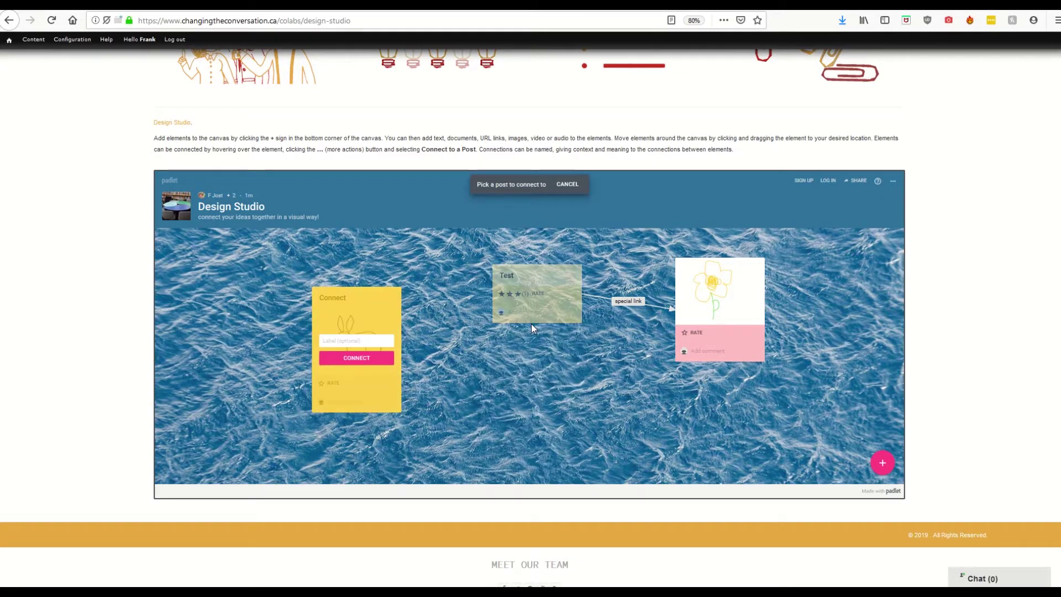
click(370, 341)
text(Bunny connection)
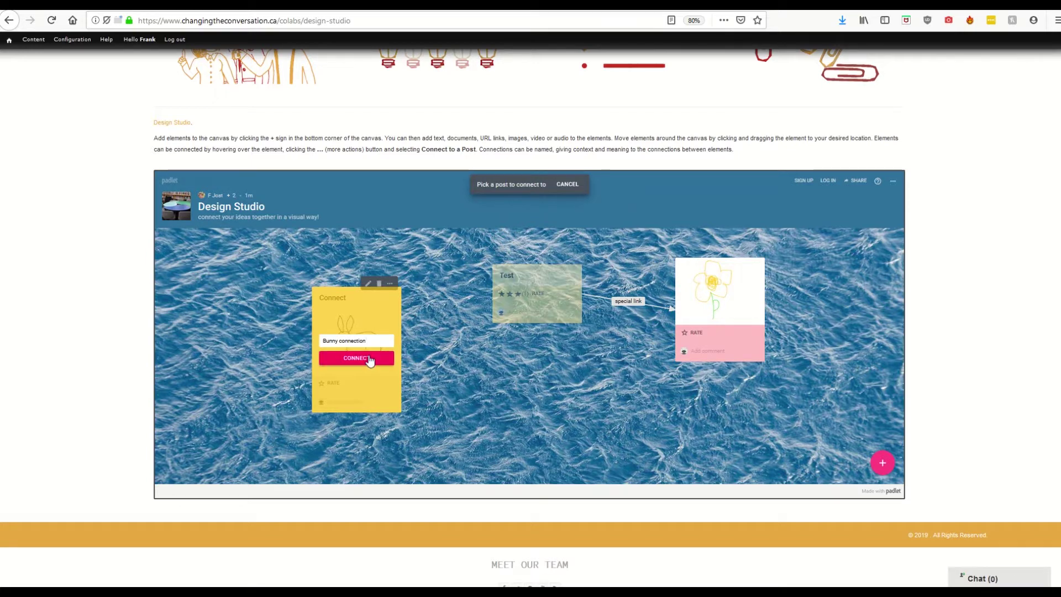
click(370, 360)
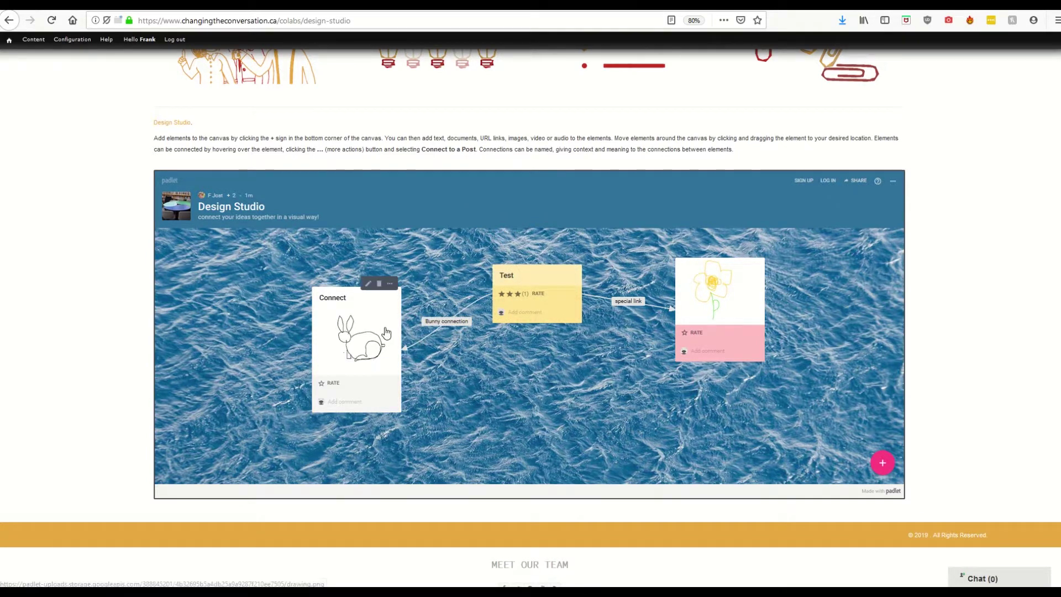
drag(386, 332, 386, 303)
Go to the Discussion Forum and open the Sustainable topic in the Community Discussion forum.
scroll(434, 425, up, 2)
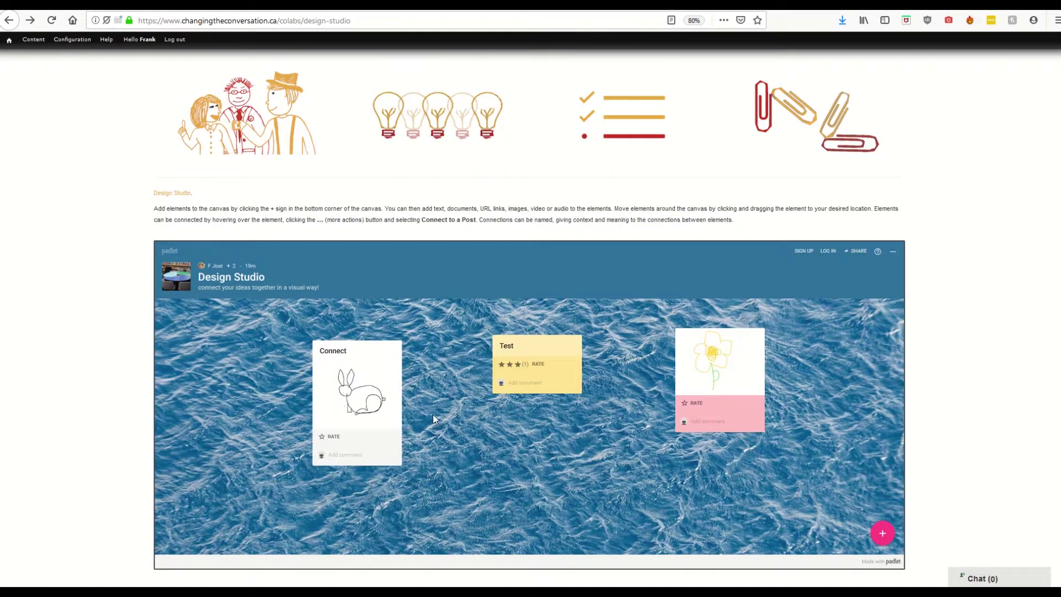
click(627, 113)
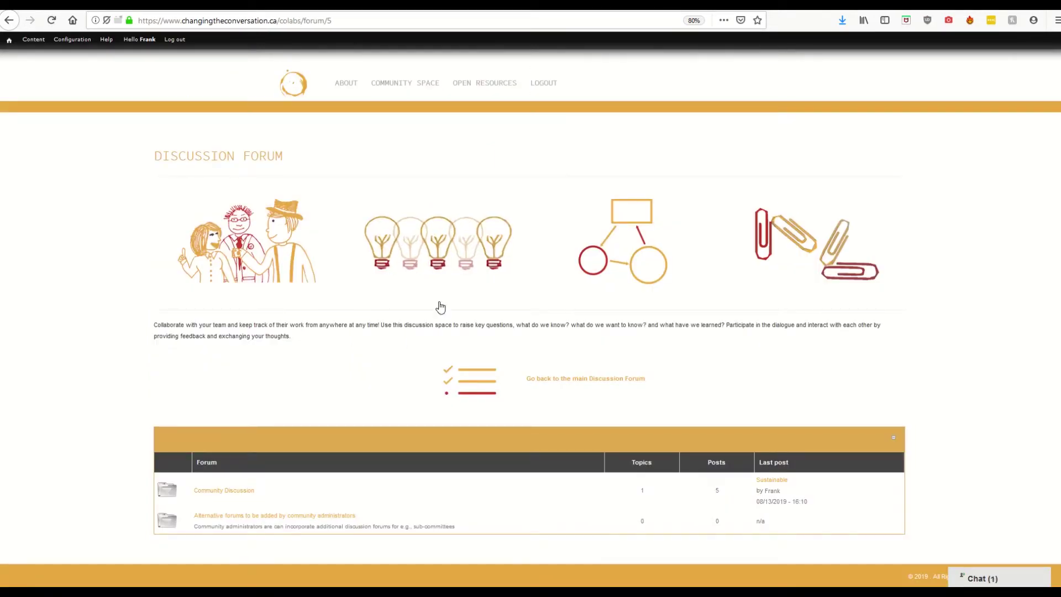
scroll(411, 360, down, 2)
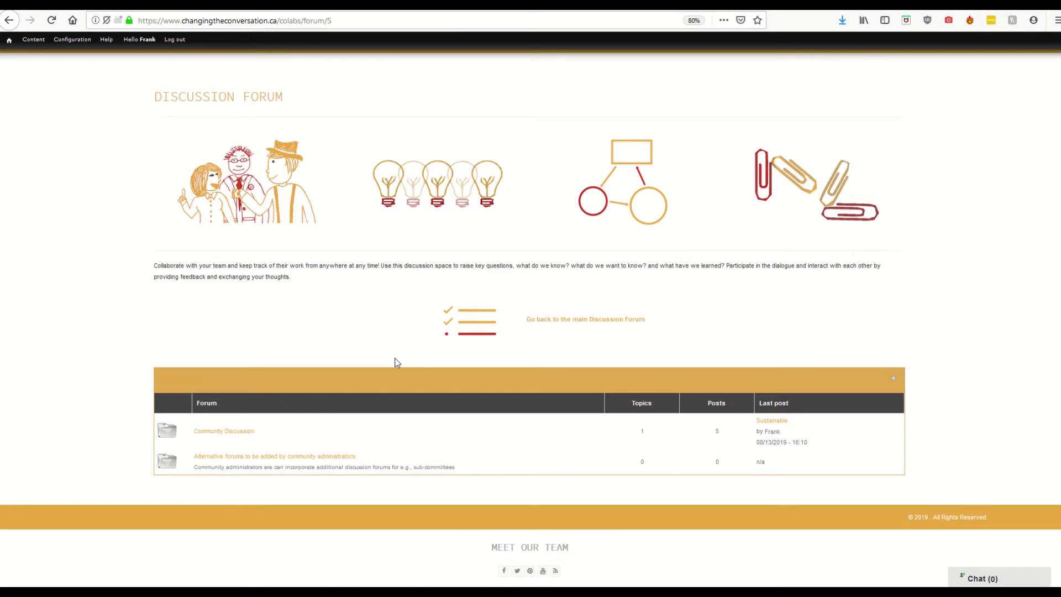
click(230, 435)
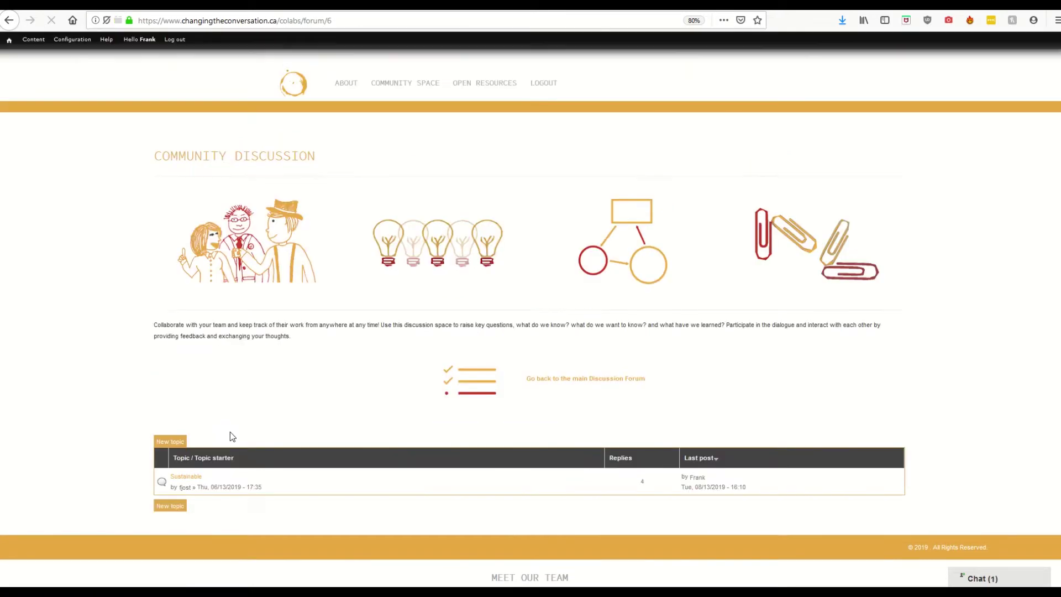
click(199, 479)
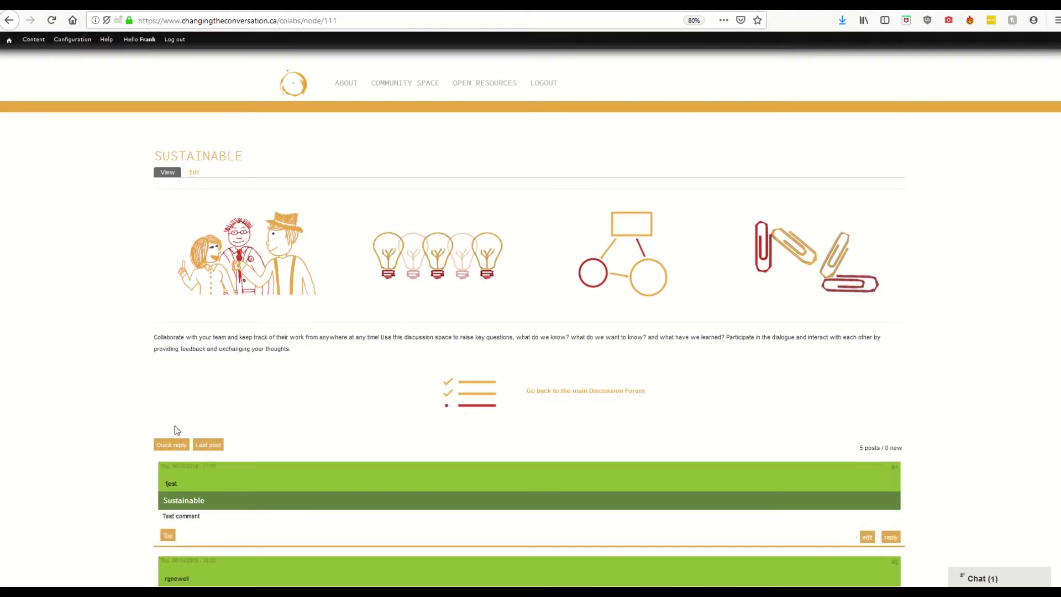
View the Sustainable topic's quick reply form and comments, and briefly open the third reply for editing without changing it.
click(171, 446)
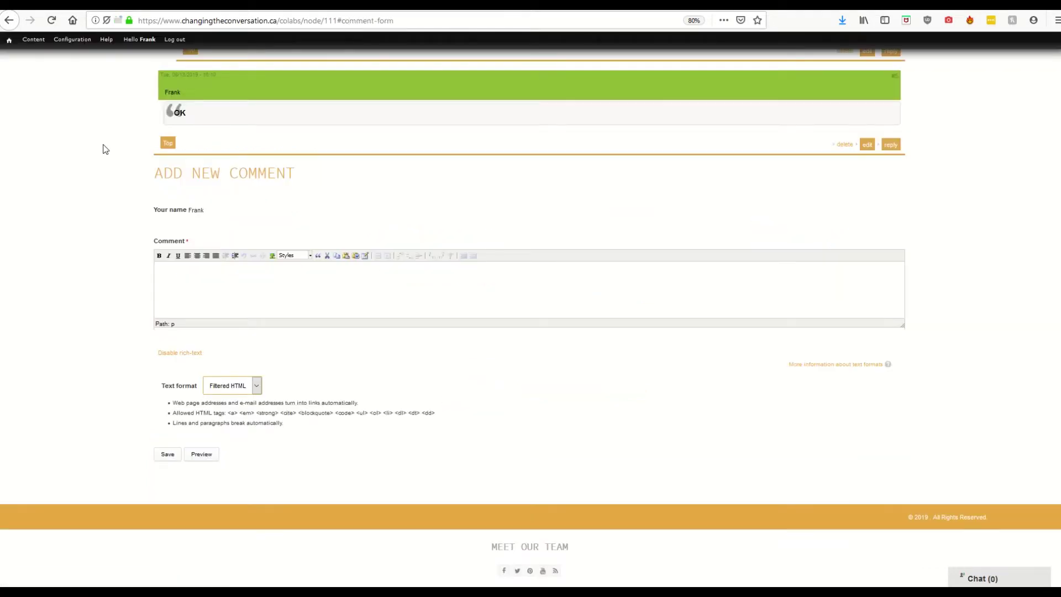
click(10, 20)
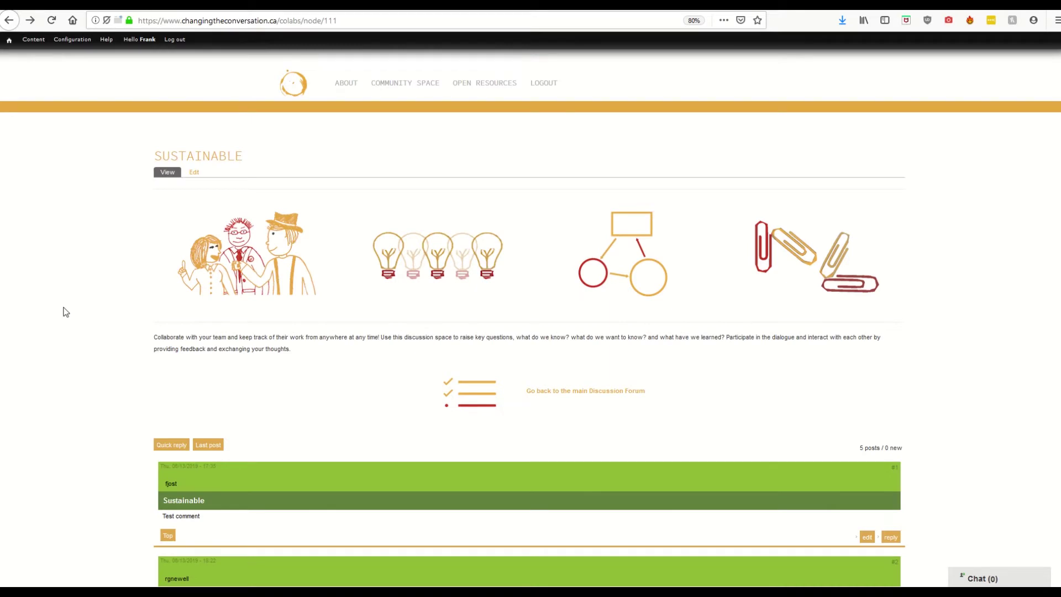
scroll(66, 312, down, 10)
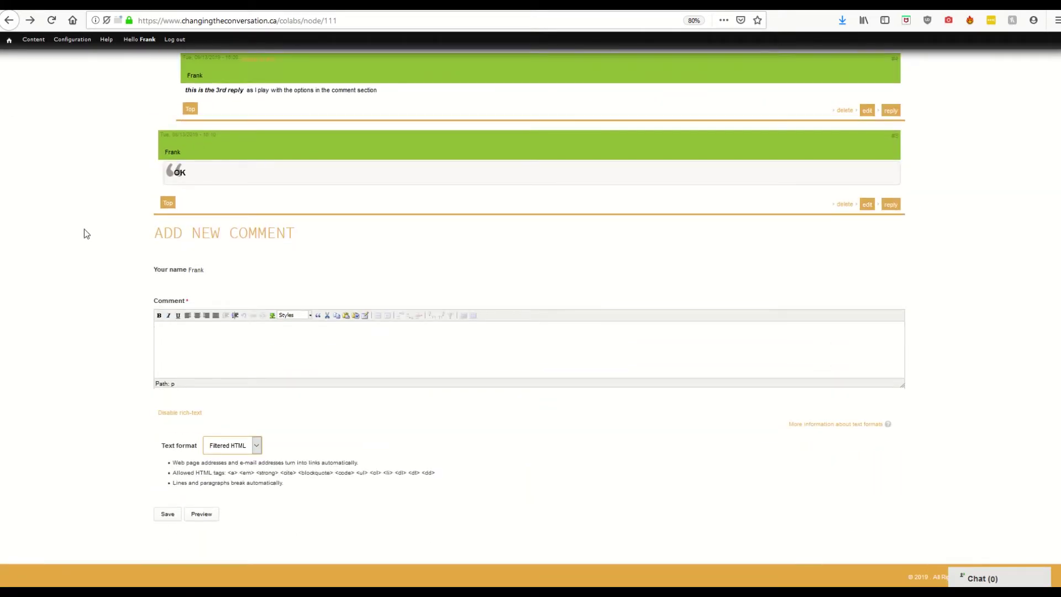
click(868, 111)
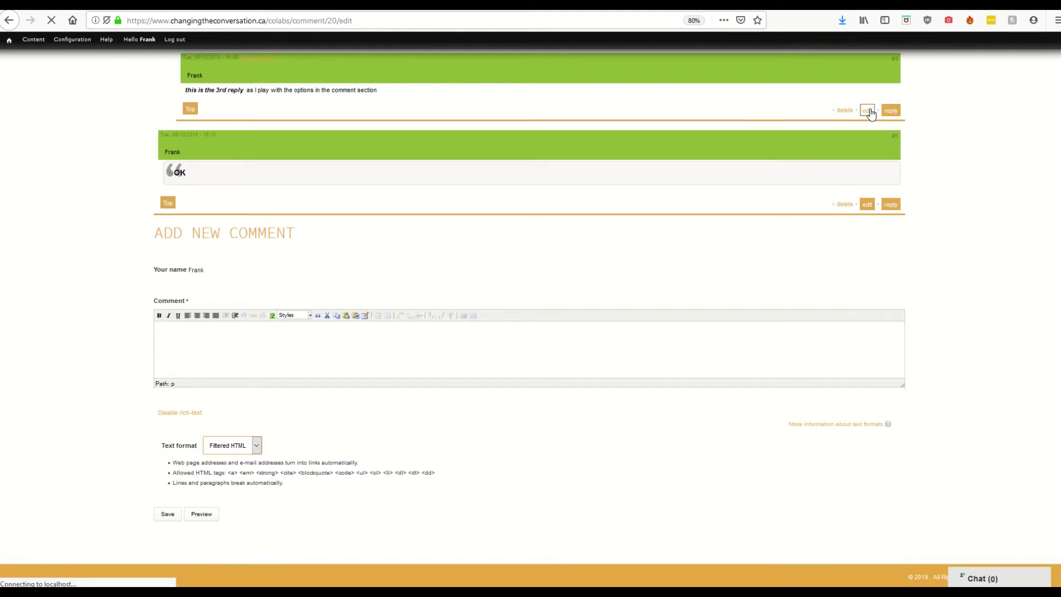
key(alt+Left)
scroll(866, 250, up, 10)
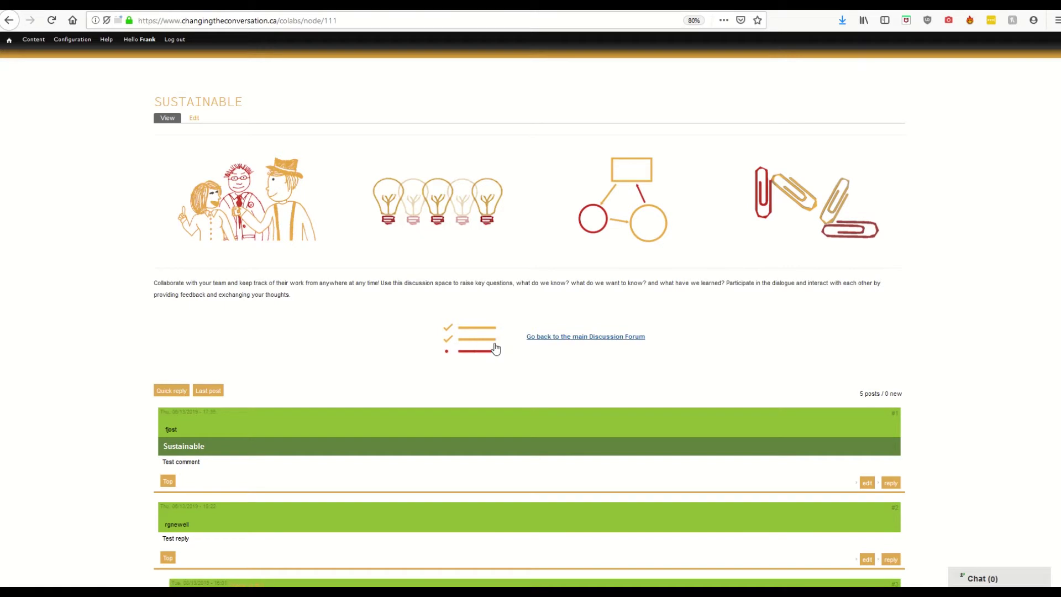
Return to the main Discussion Forum and open the Working Library to view its Community Folder.
click(496, 348)
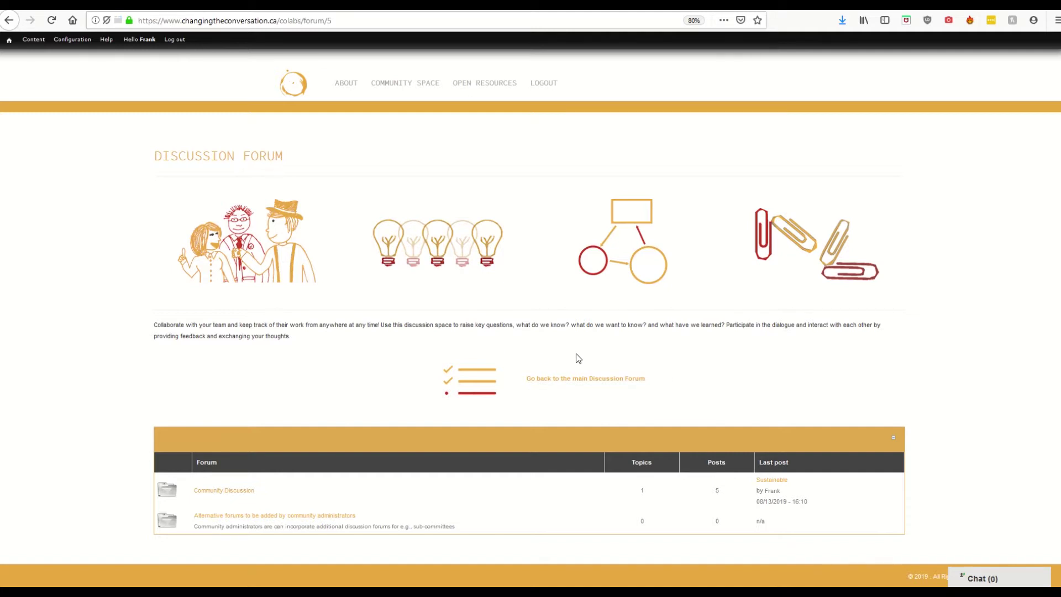
click(800, 259)
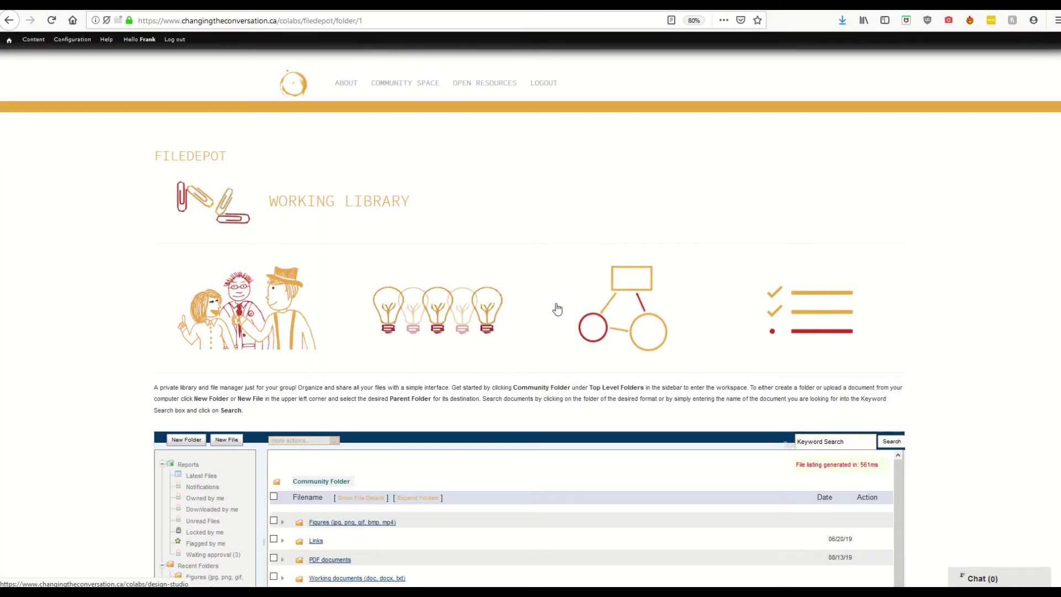
scroll(601, 447, down, 3)
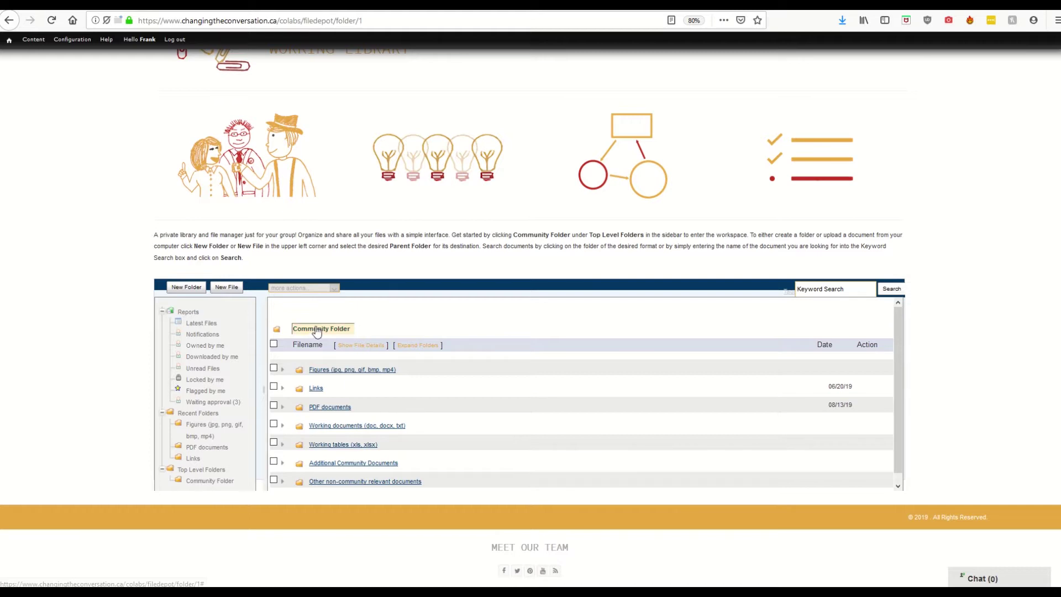
Examine the Working Library's new file form, including the parent folder choices, and close it without choosing a file.
click(227, 288)
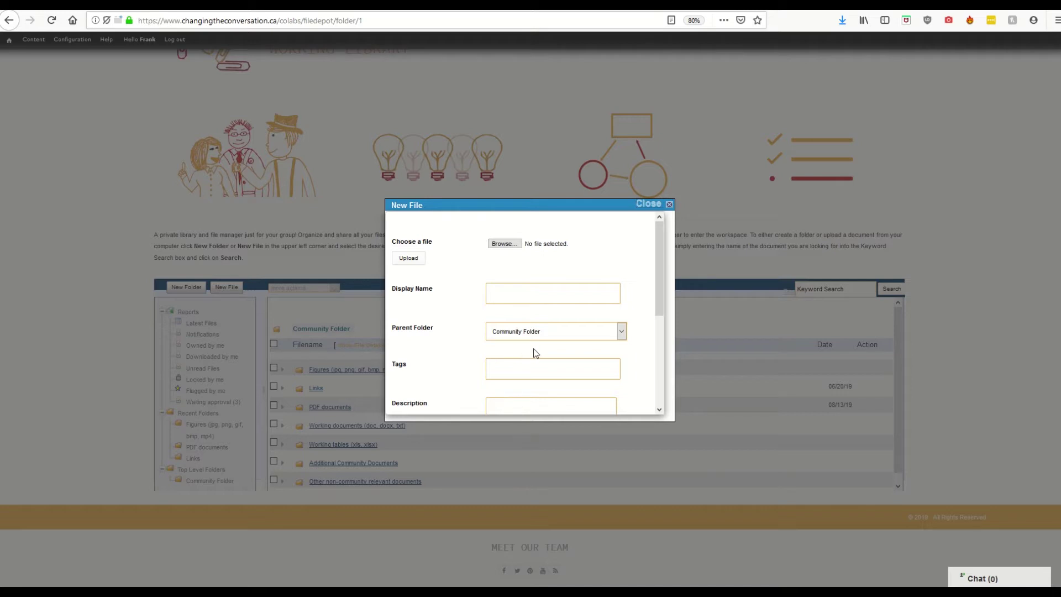
click(621, 331)
click(622, 332)
scroll(658, 330, down, 5)
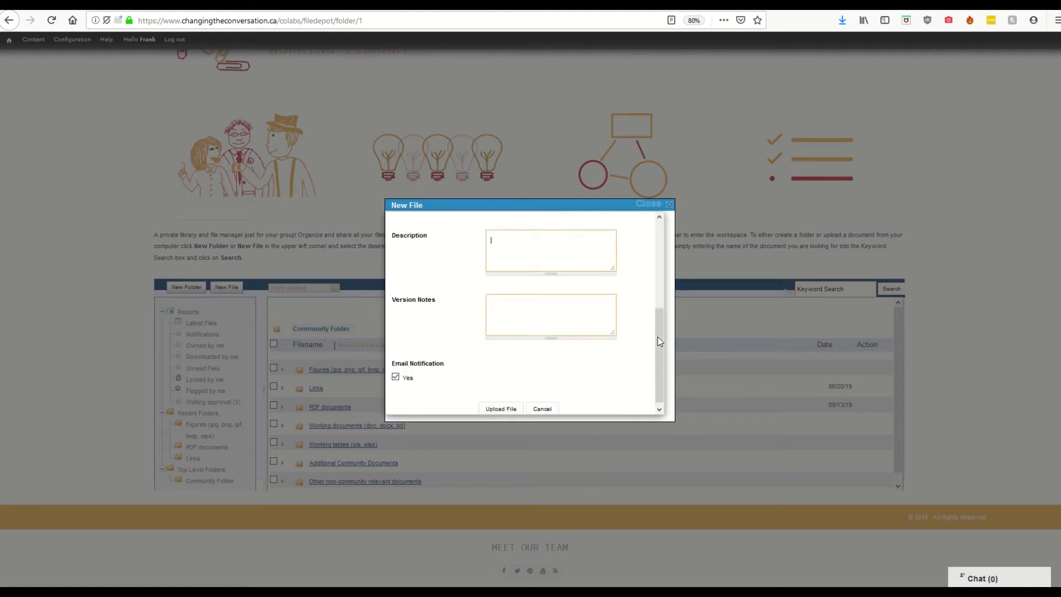
click(505, 407)
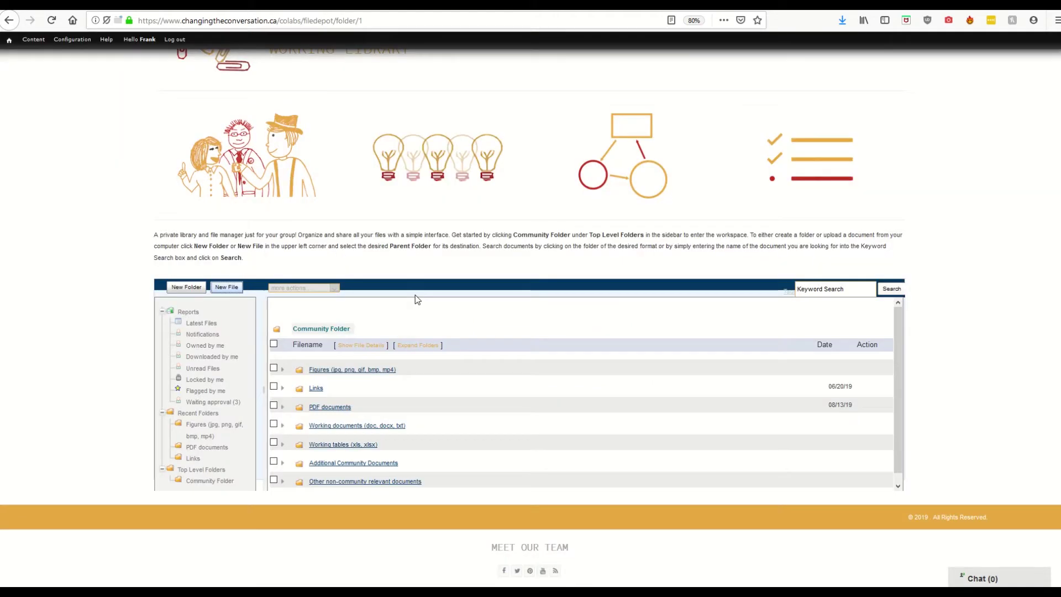
Examine the new folder form, including the parent folder, description and permission options, and close it without entering a name.
click(191, 289)
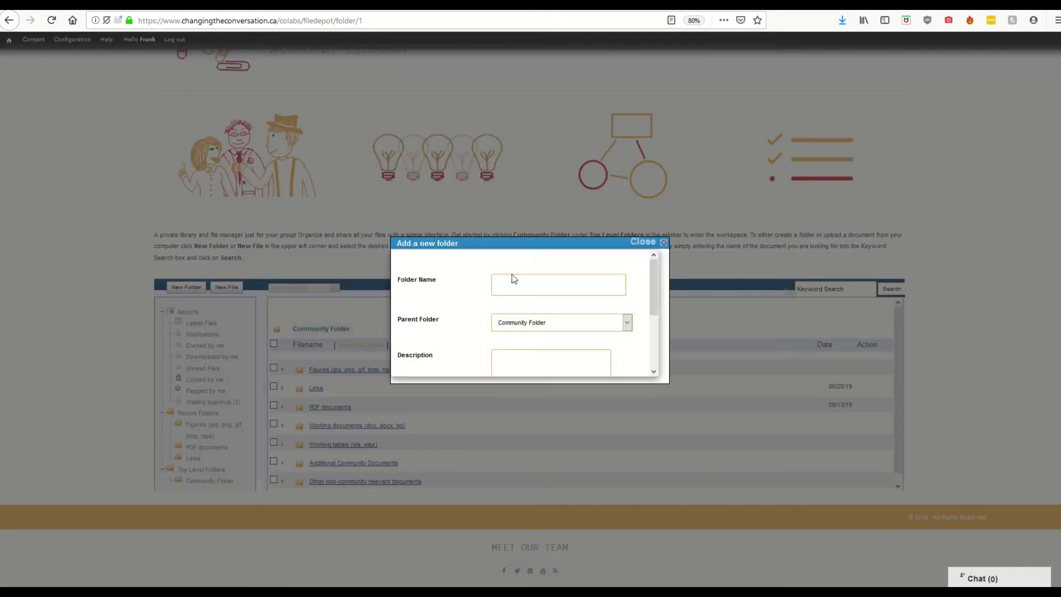
click(520, 279)
drag(657, 292, 655, 316)
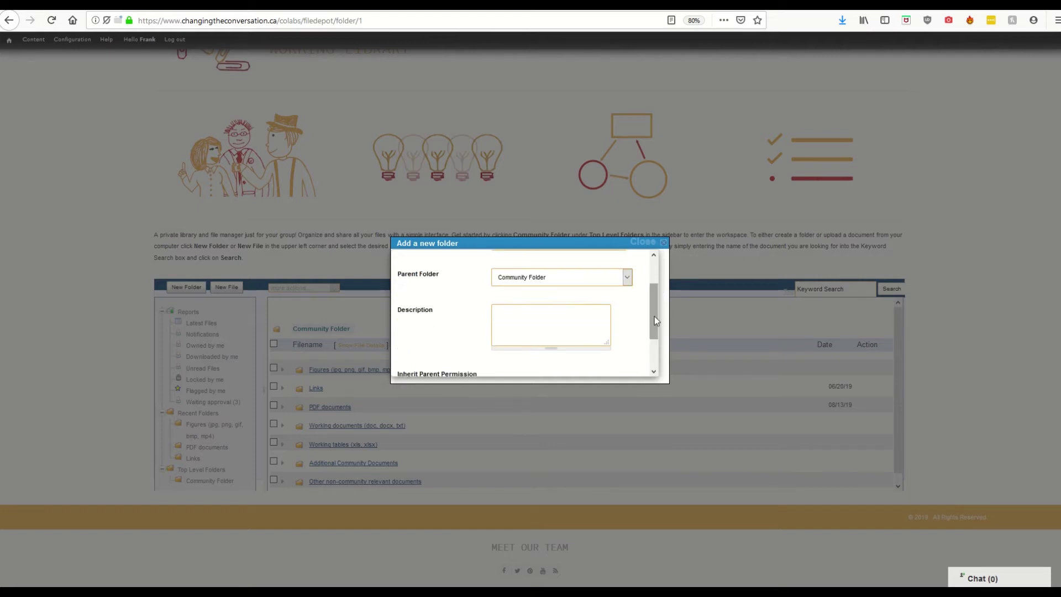
click(572, 278)
click(571, 278)
drag(652, 304, 651, 330)
click(501, 370)
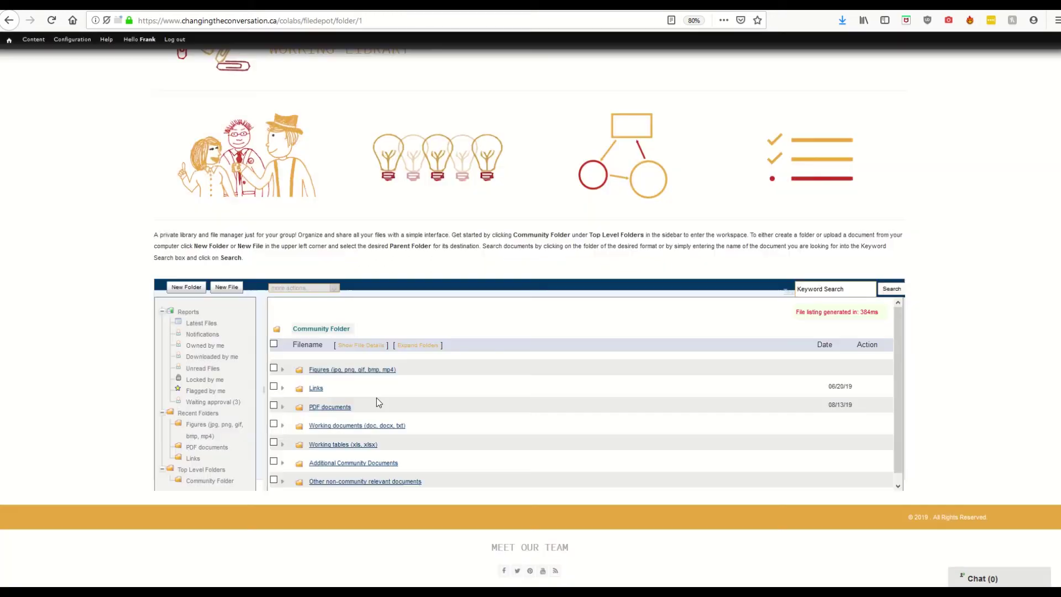
click(330, 407)
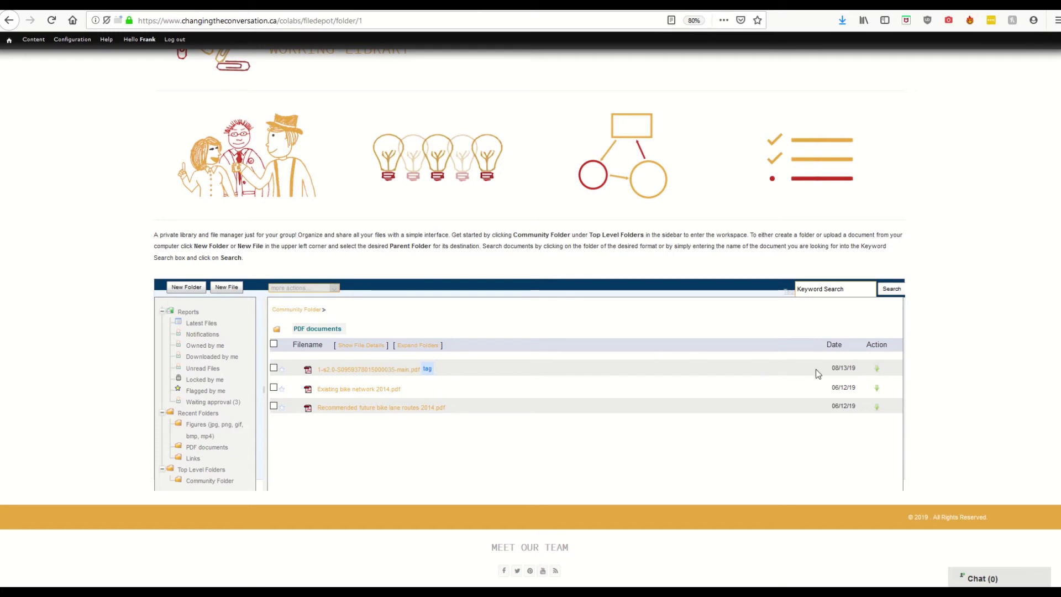
click(877, 368)
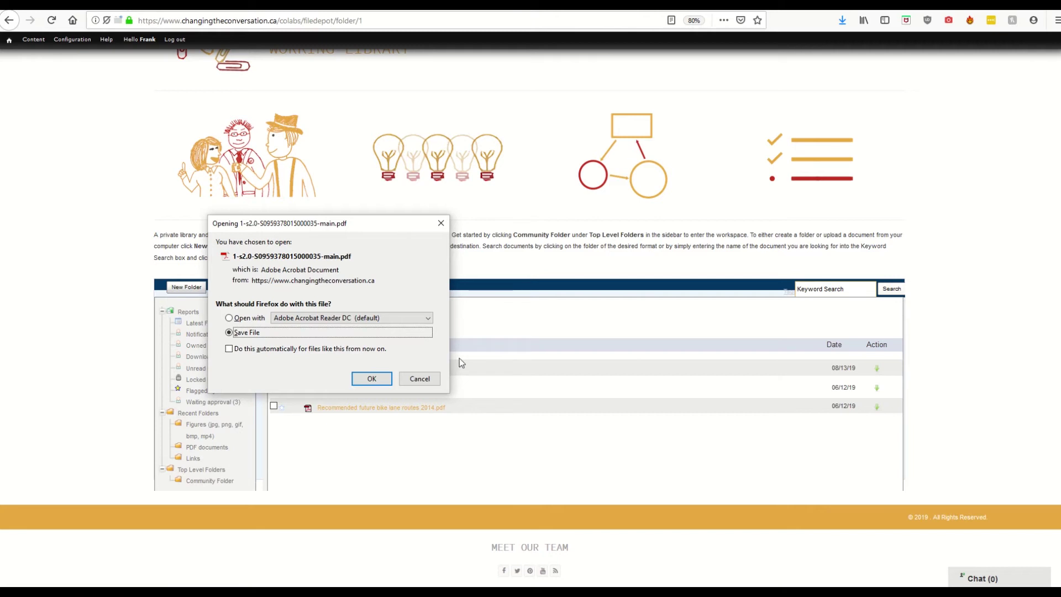
click(427, 380)
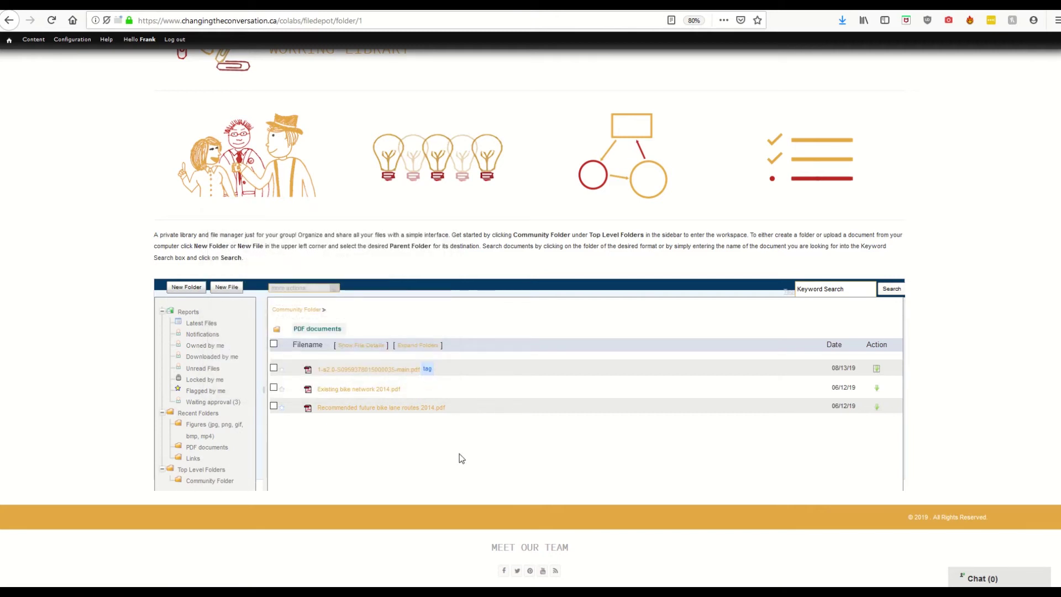
click(314, 309)
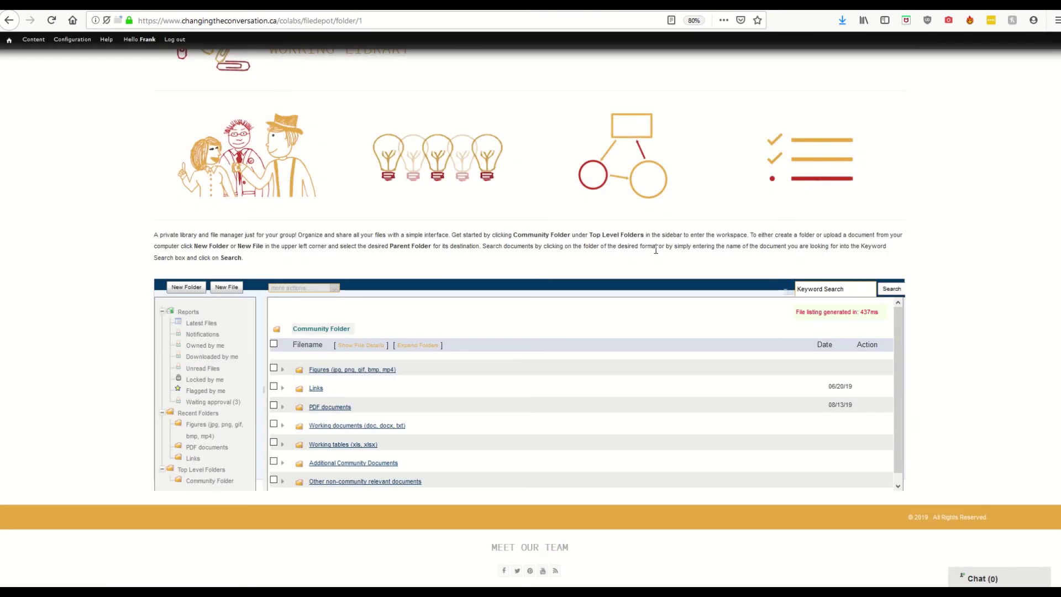
Open the Open Resources page to view the library, videos, success stories and e-Dialogues sections.
scroll(1038, 164, up, 3)
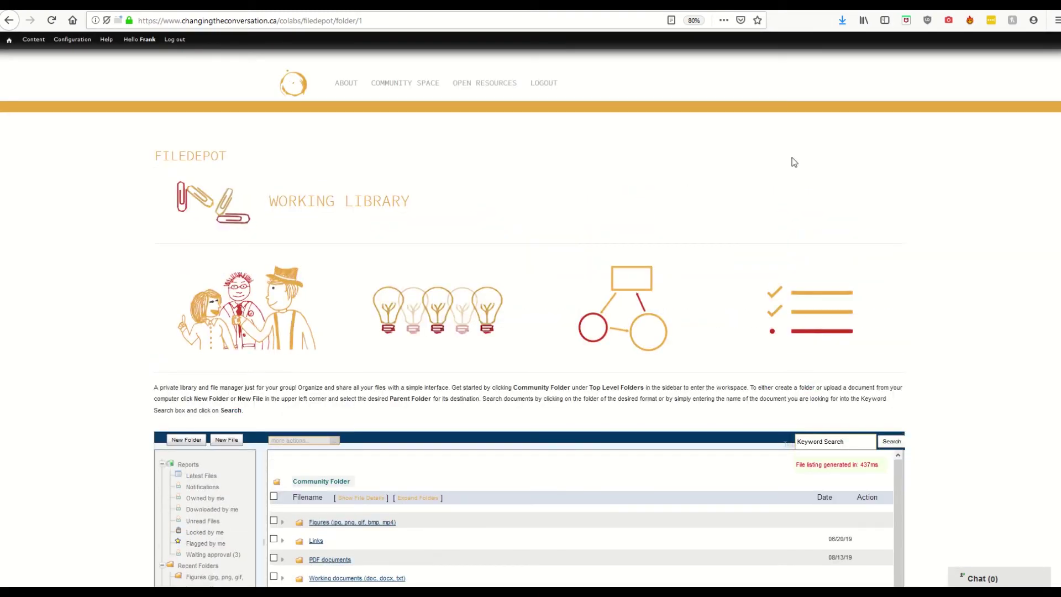
mouse_move(498, 95)
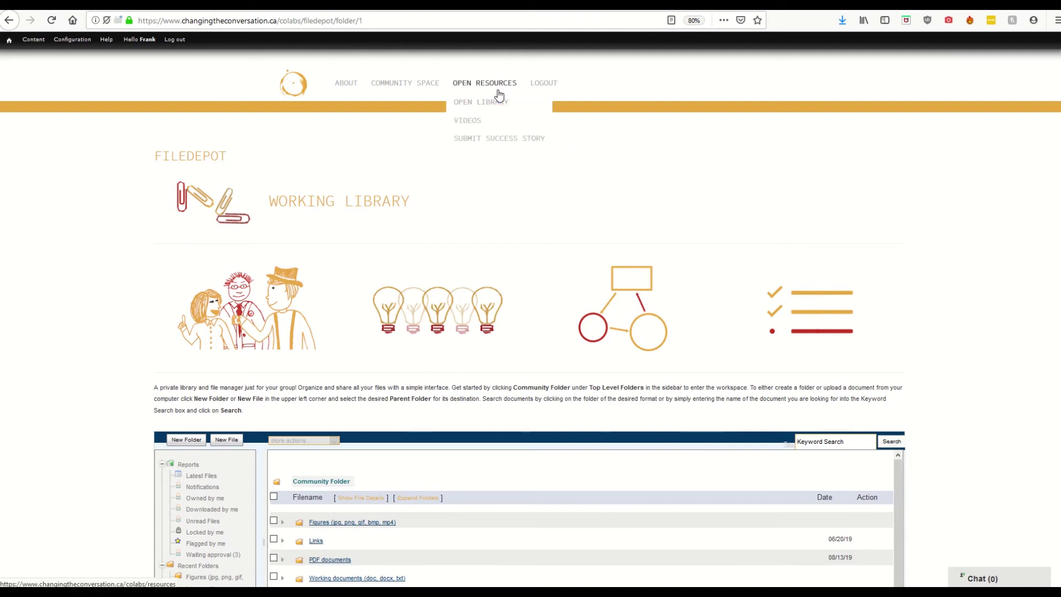
click(498, 92)
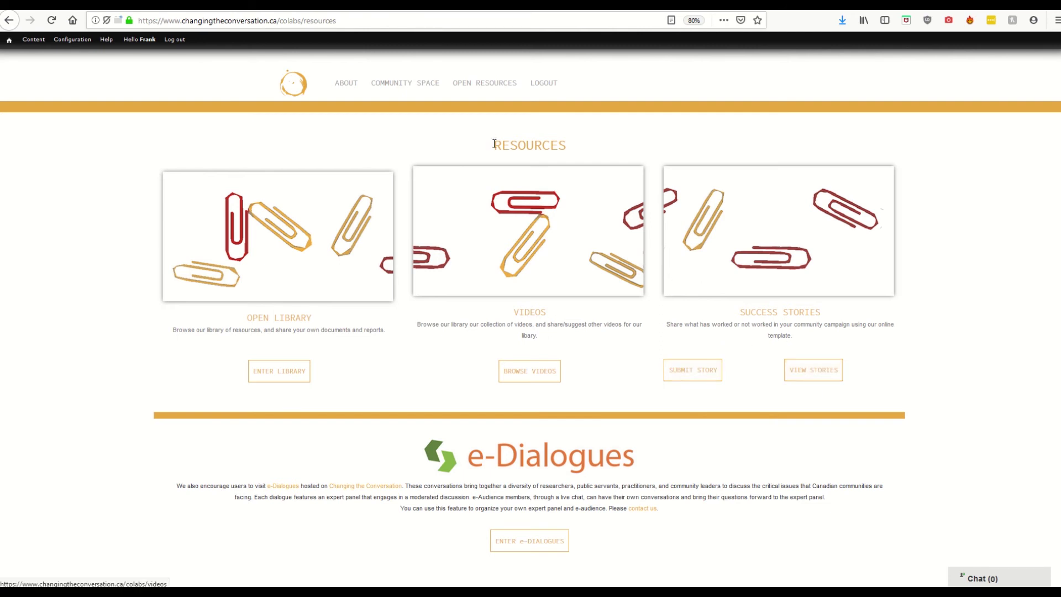
Open the Public Chatroom from the community page, and log out of the site.
click(416, 90)
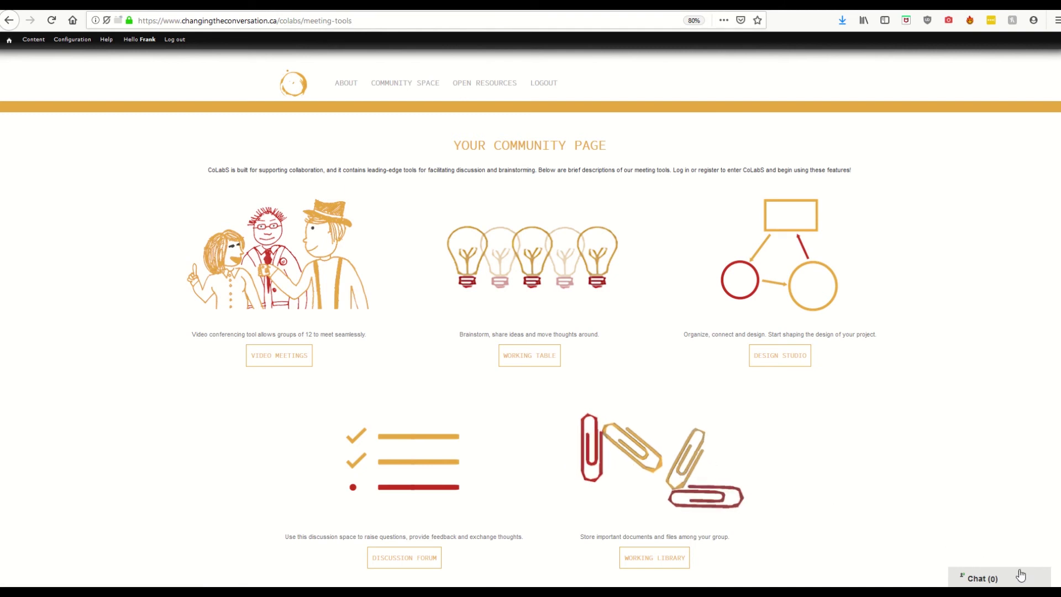
click(1023, 578)
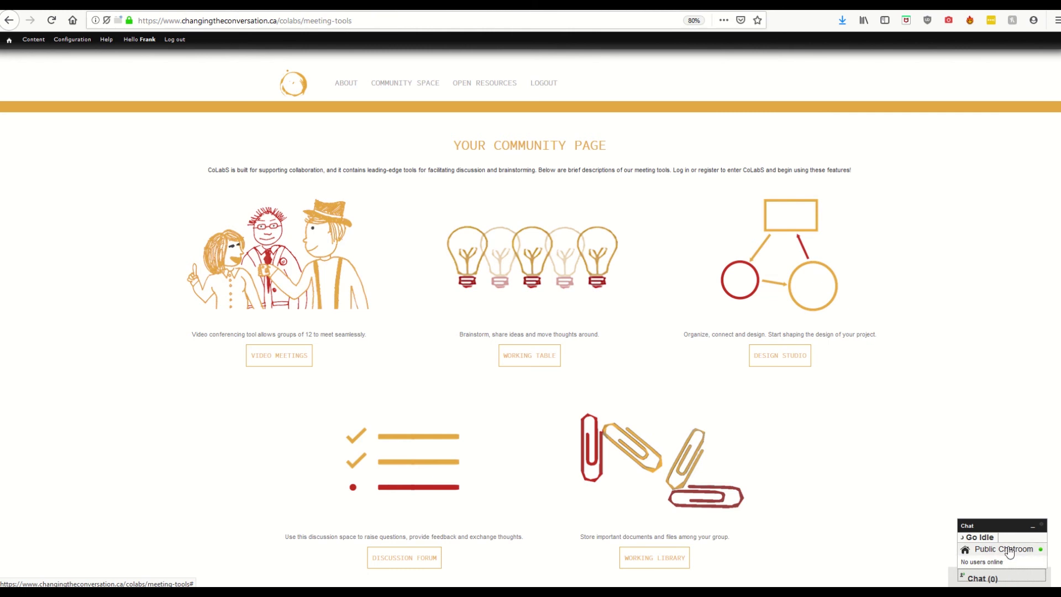
click(1010, 551)
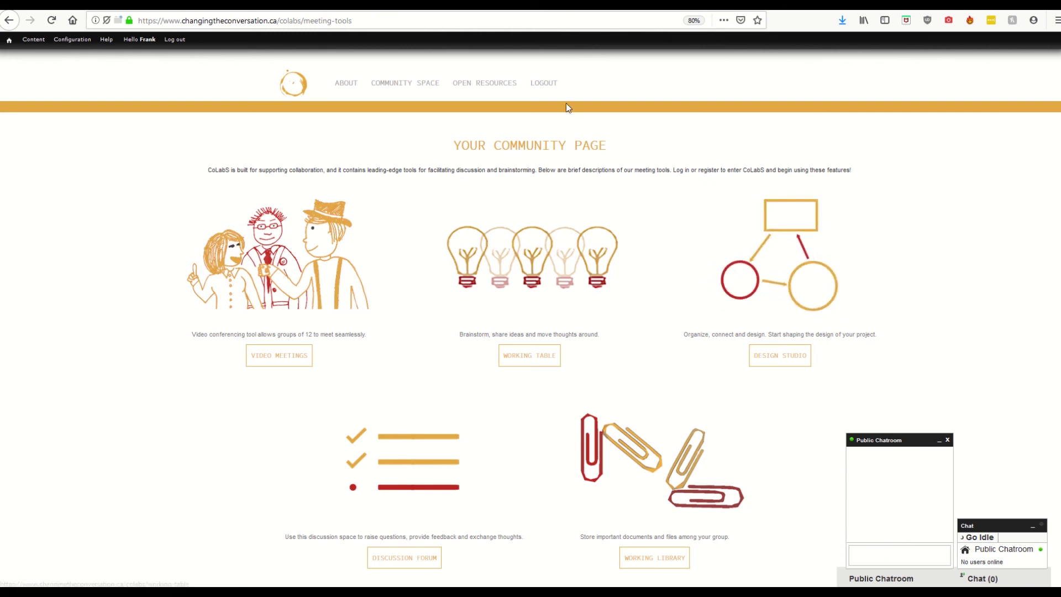
click(544, 83)
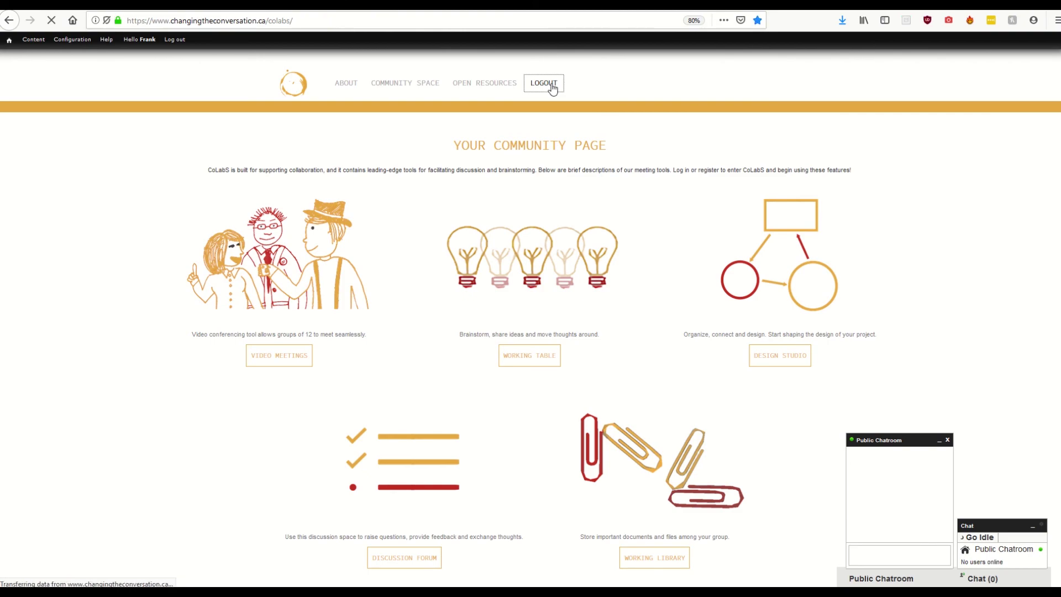